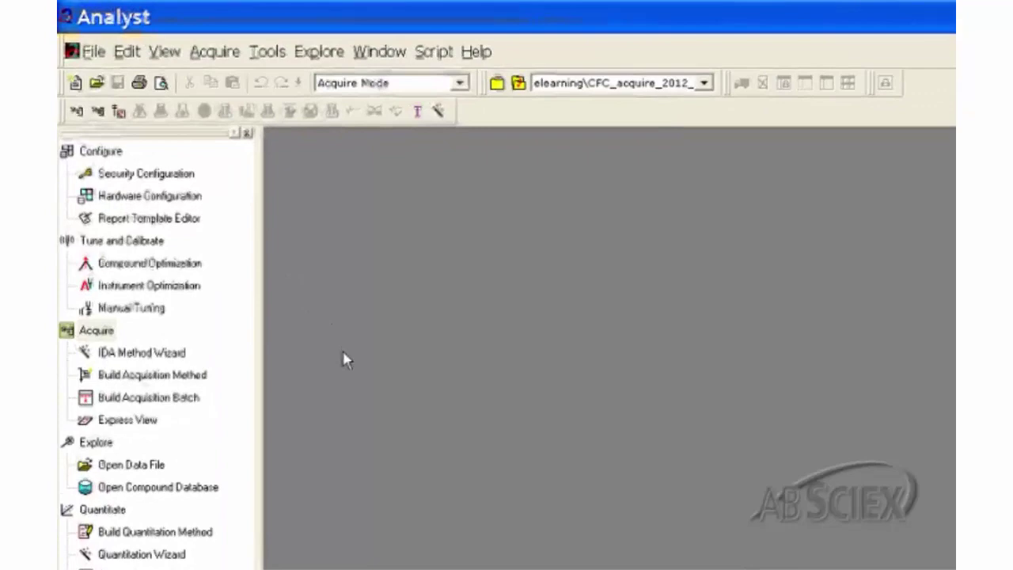
# - Close the initial batch window and create a new Acquisition Batch from File > New
pyautogui.click(180, 397)
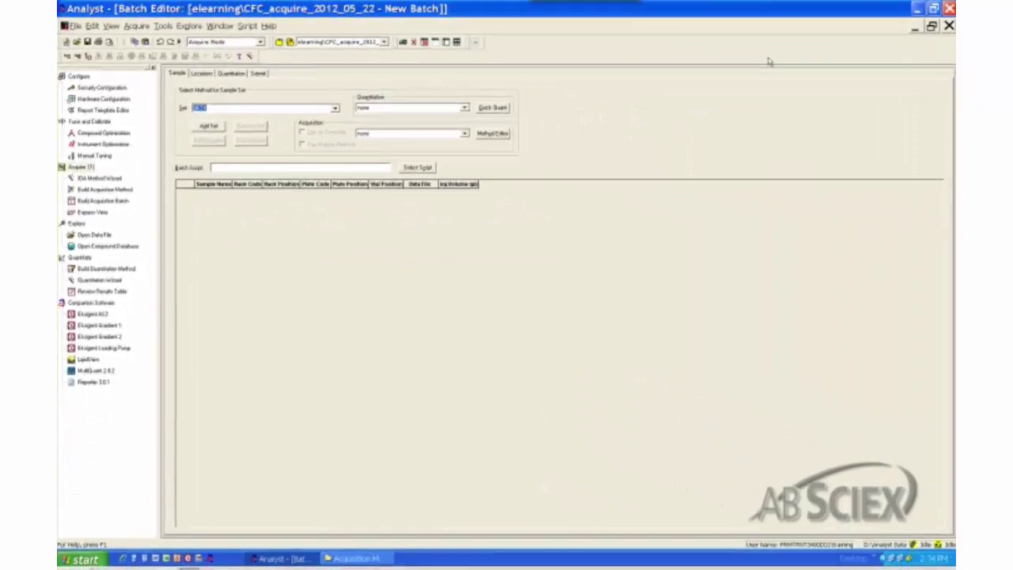
pyautogui.click(948, 26)
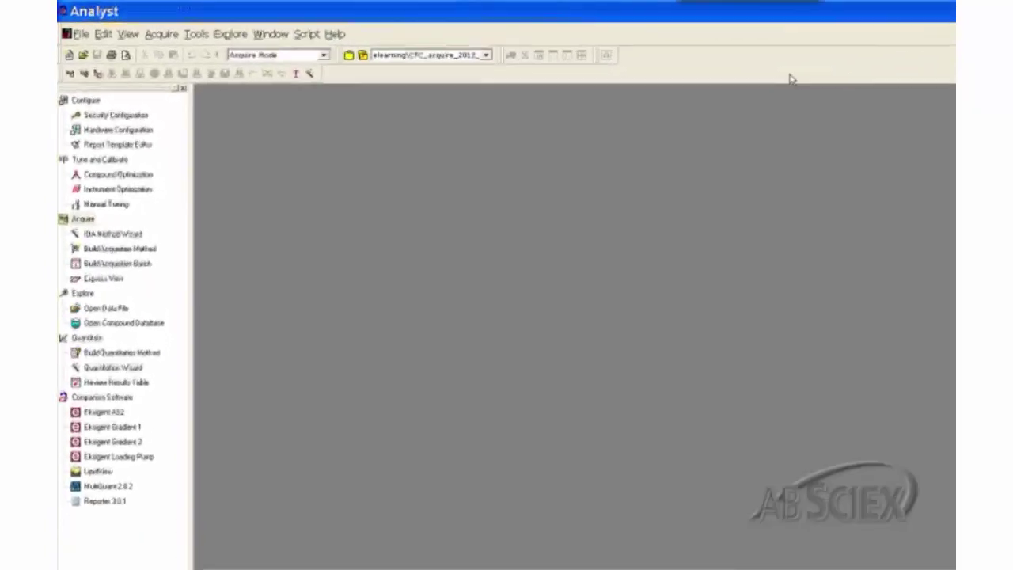
pyautogui.click(81, 34)
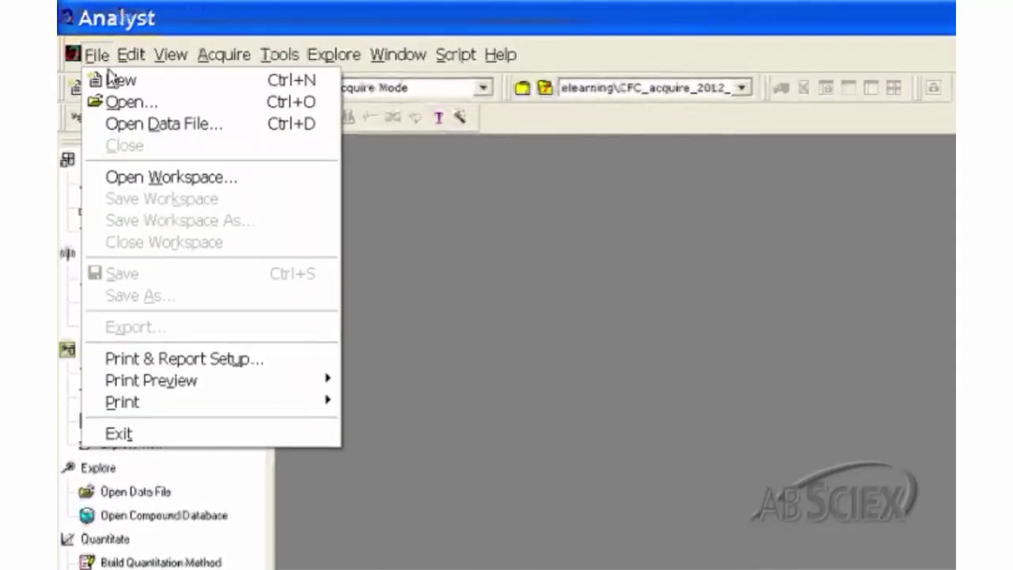
pyautogui.click(115, 79)
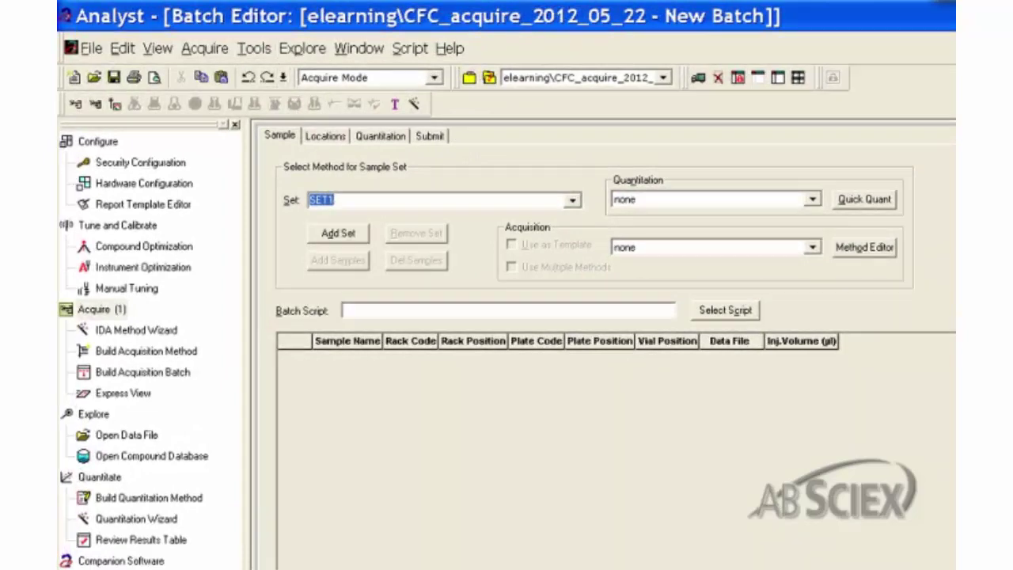
# - Add set demo with three auto-incremented samples demo_01–demo_03 (2 digits) writing to Datademo
pyautogui.write('demo')
pyautogui.click(336, 233)
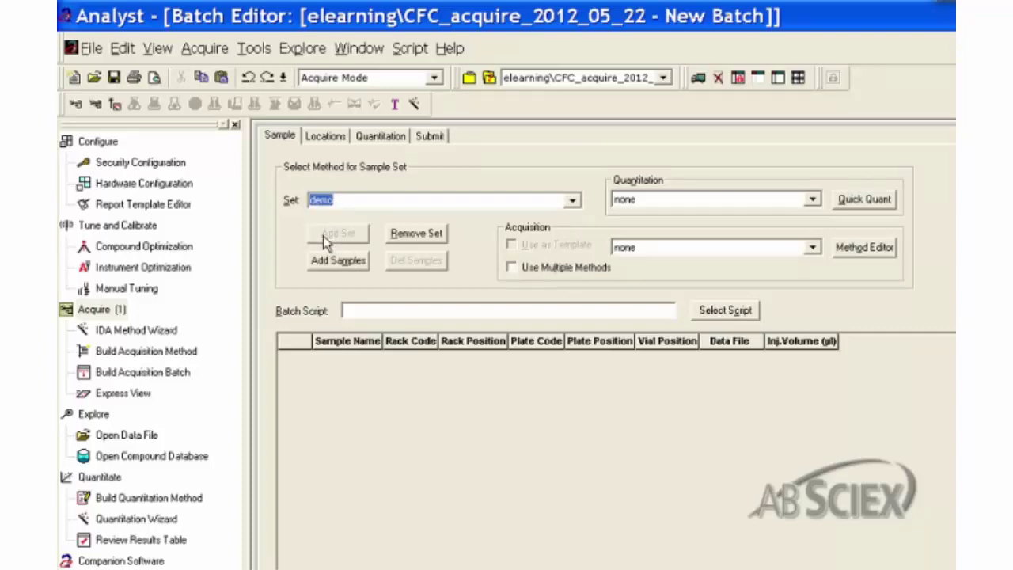
pyautogui.click(323, 261)
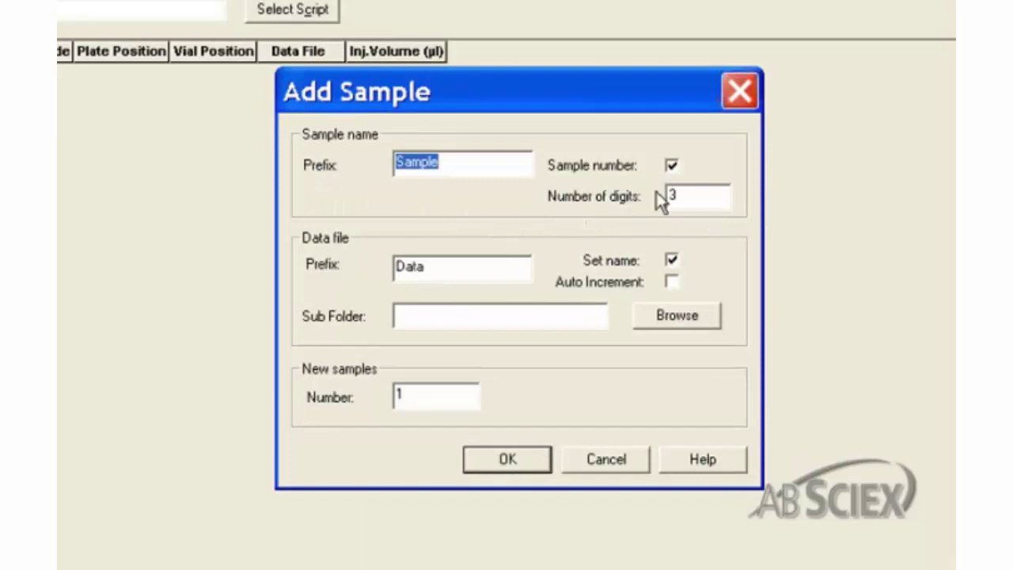
pyautogui.write('dem')
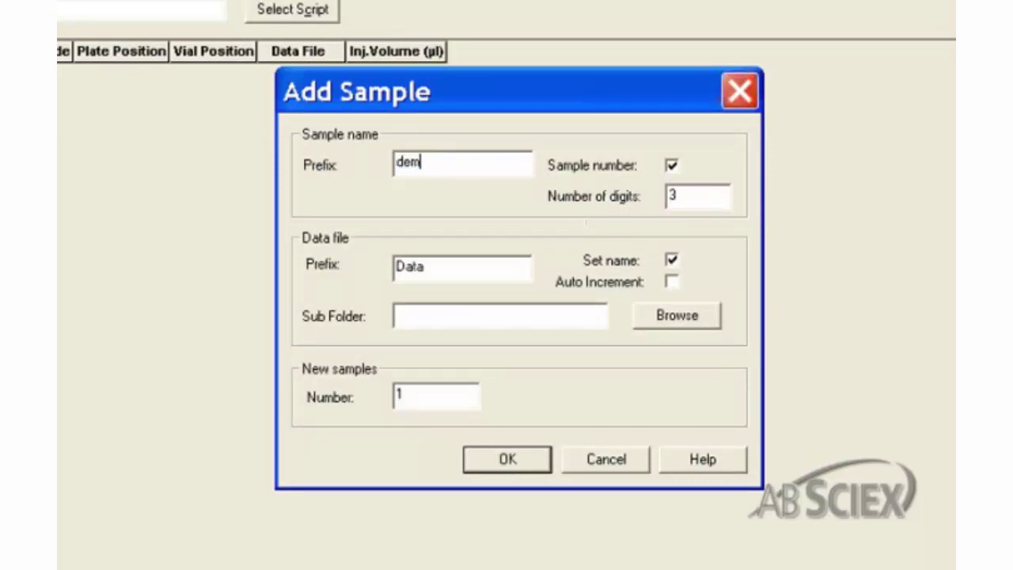
pyautogui.write('o_')
pyautogui.moveTo(685, 198); pyautogui.dragTo(594, 178)
pyautogui.write('2')
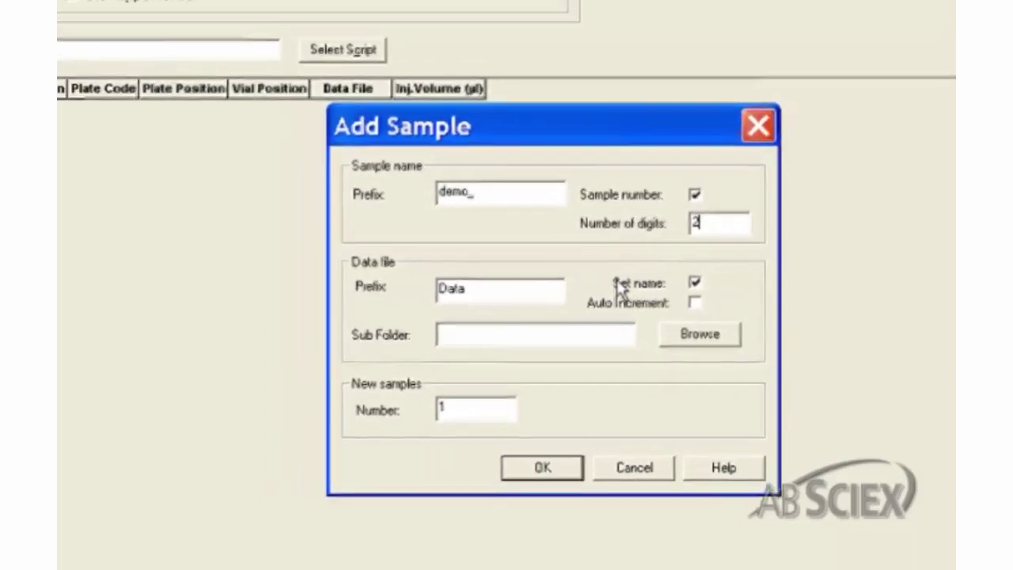
pyautogui.click(700, 334)
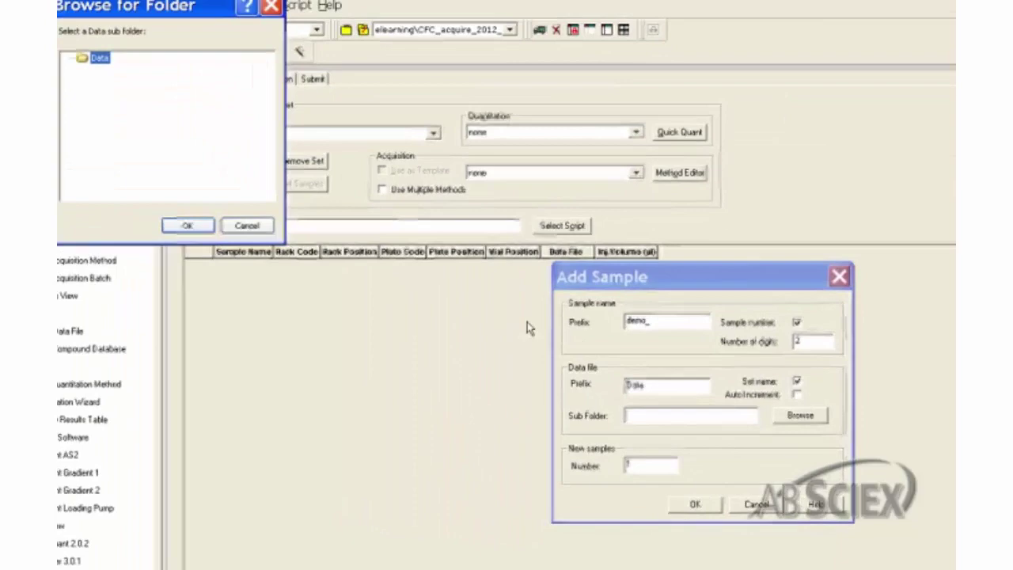
pyautogui.click(187, 225)
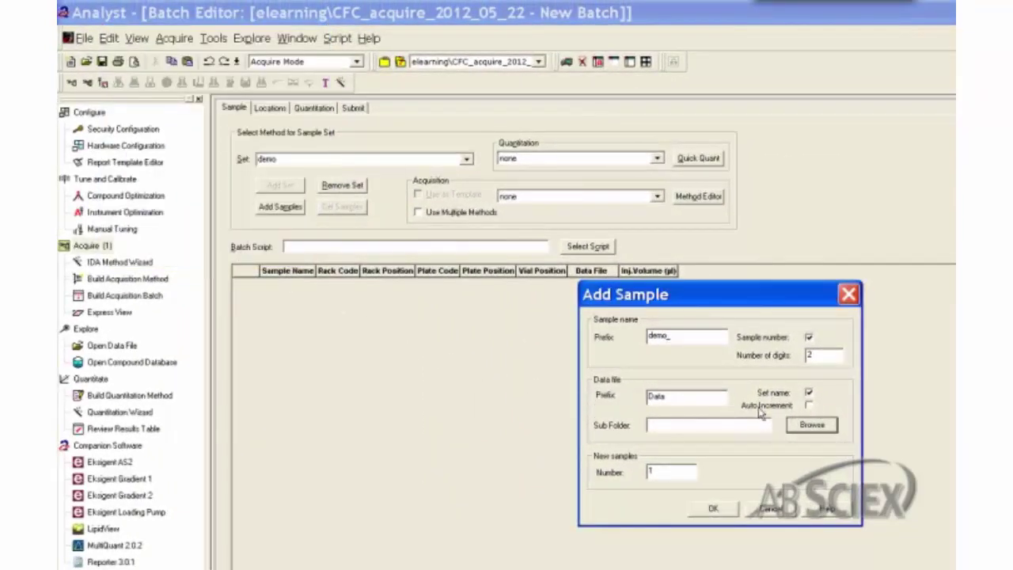
pyautogui.click(808, 405)
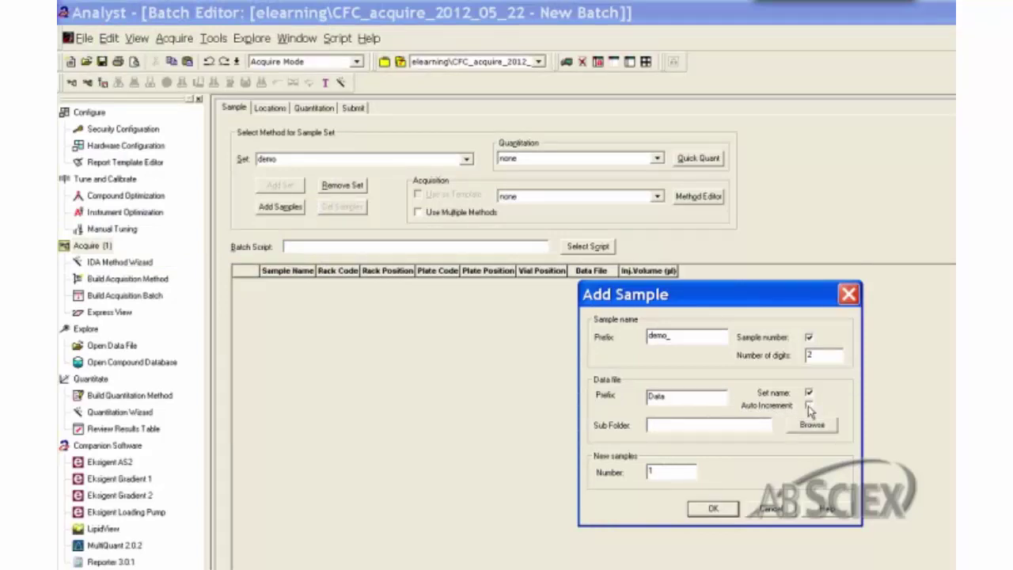
pyautogui.doubleClick(664, 473)
pyautogui.write('3')
pyautogui.click(714, 507)
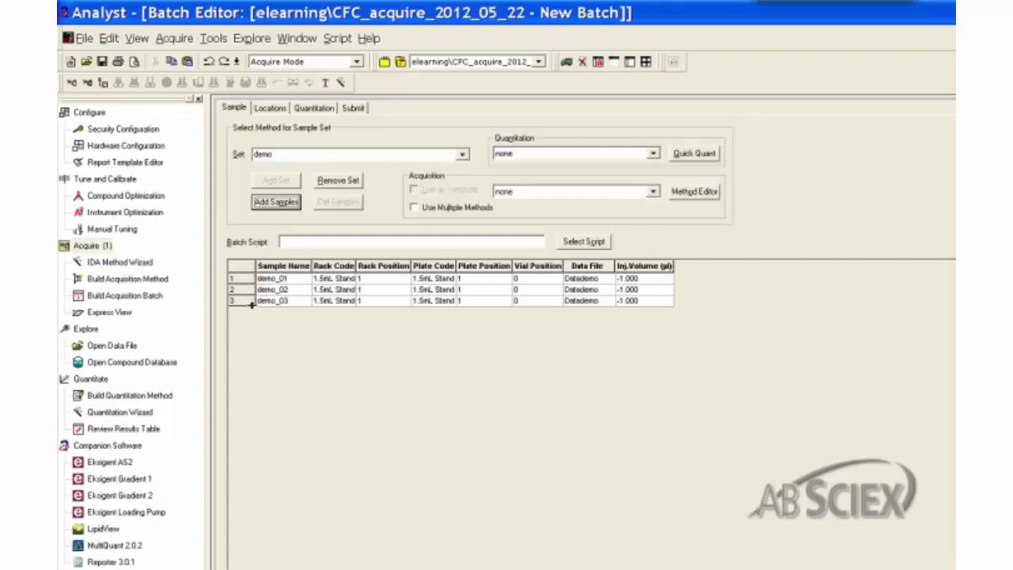
# - Add two more demo_ samples, demo_04 and demo_05, to the demo set
pyautogui.click(274, 204)
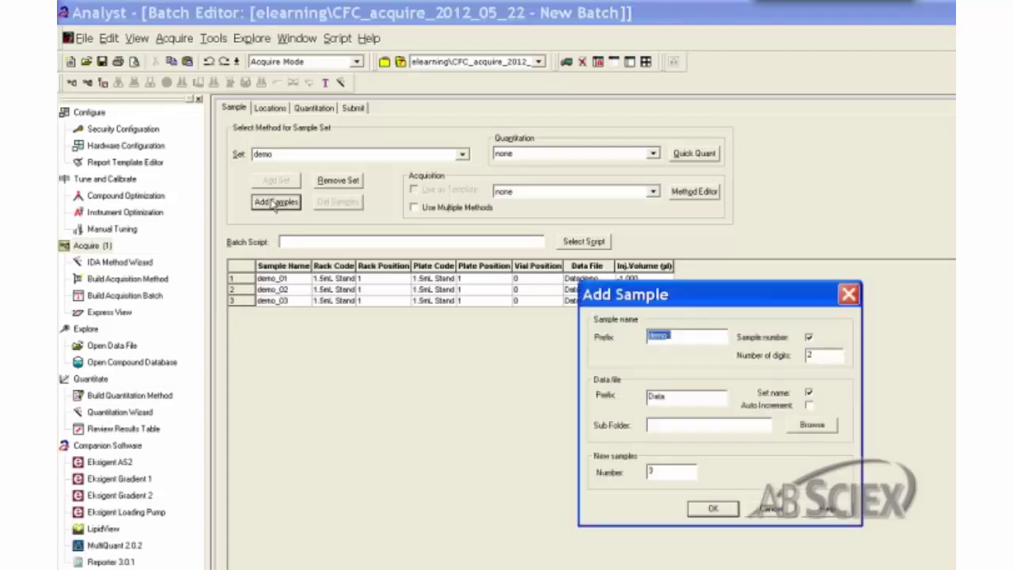
pyautogui.write('demo_')
pyautogui.doubleClick(650, 470)
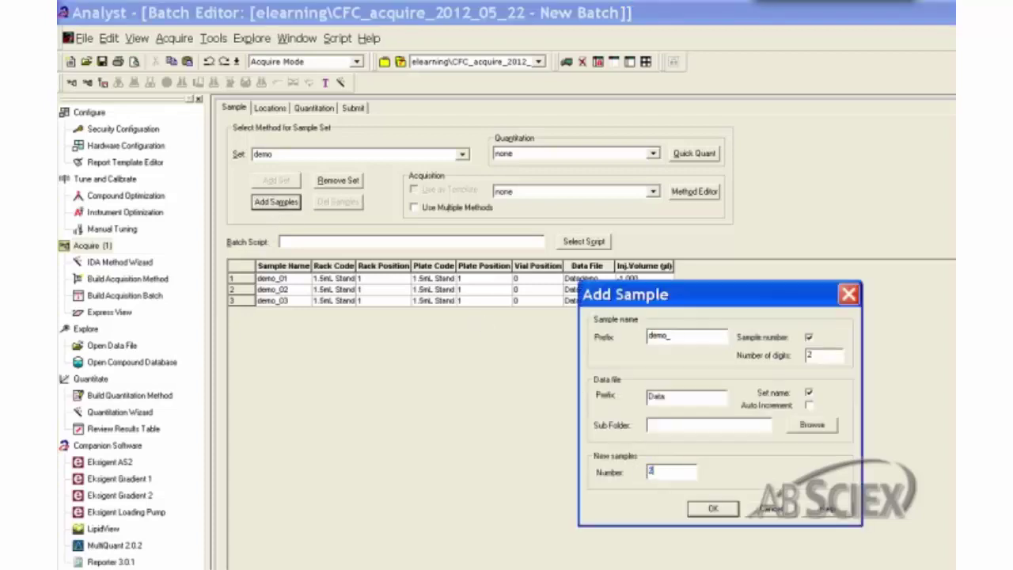
pyautogui.write('2')
pyautogui.click(712, 509)
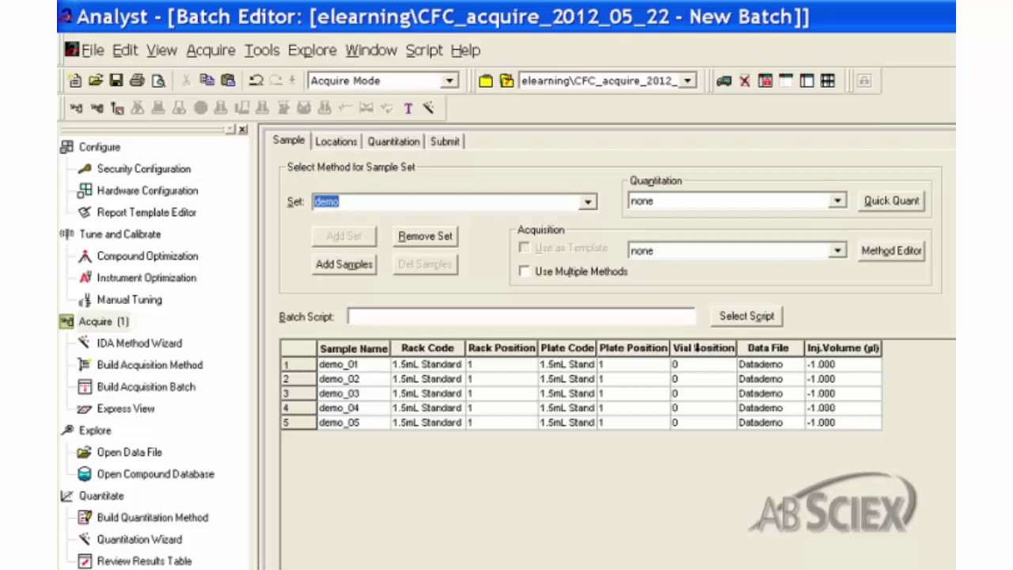
# - Set demo_01's rack code to 1.5mL Cooled
pyautogui.click(458, 363)
pyautogui.click(456, 364)
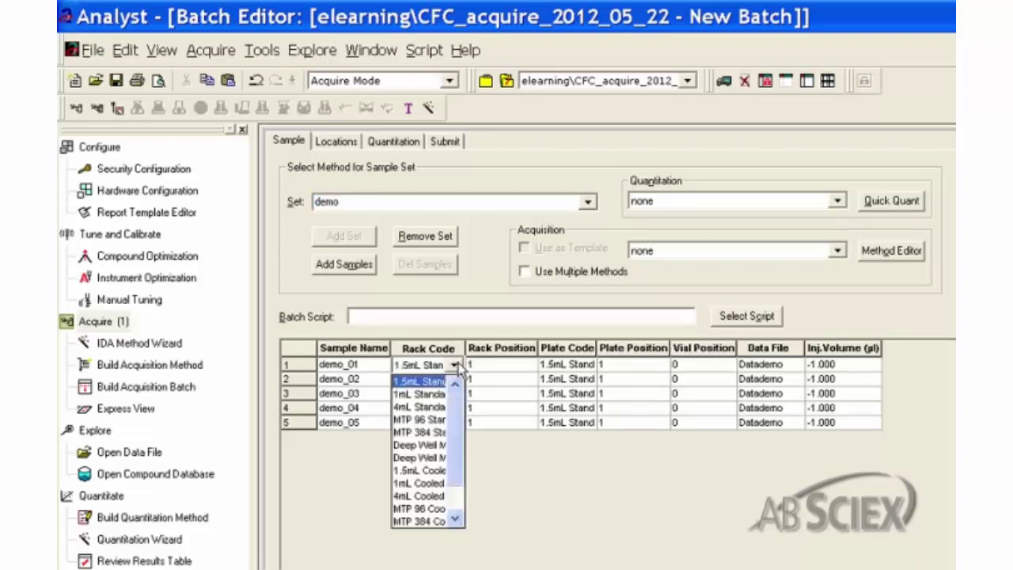
pyautogui.click(427, 394)
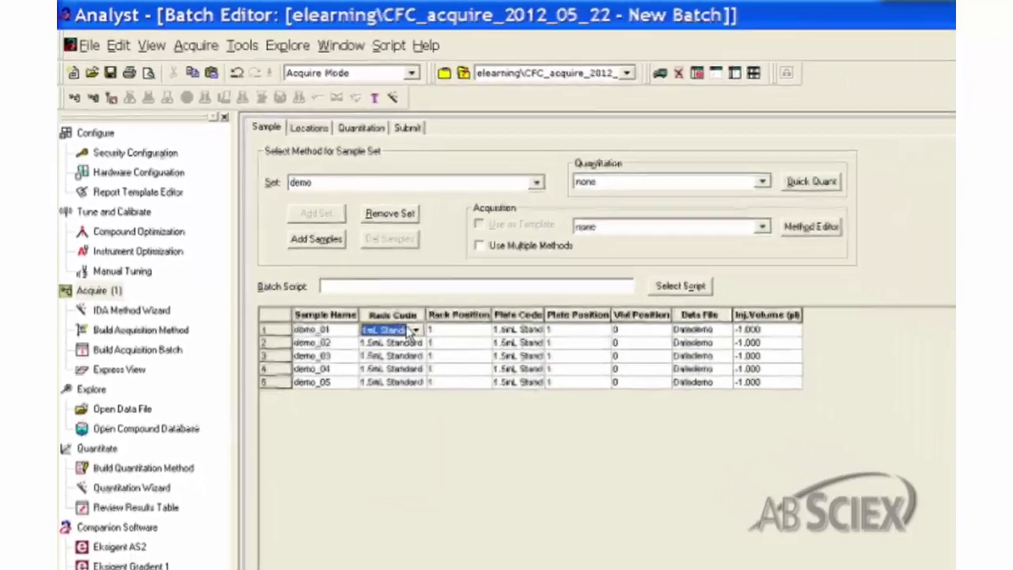
pyautogui.click(410, 315)
pyautogui.rightClick(410, 315)
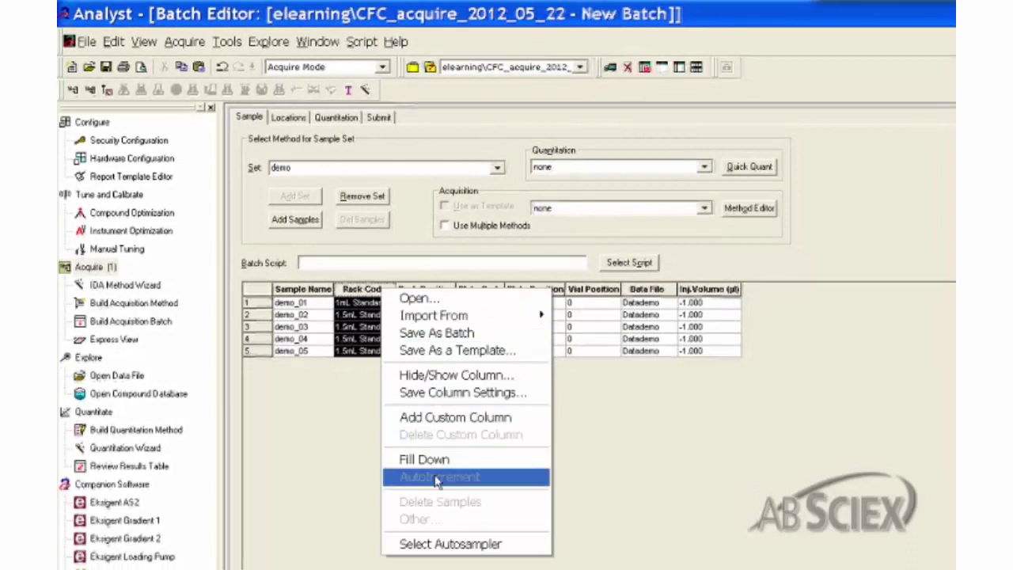
pyautogui.click(340, 444)
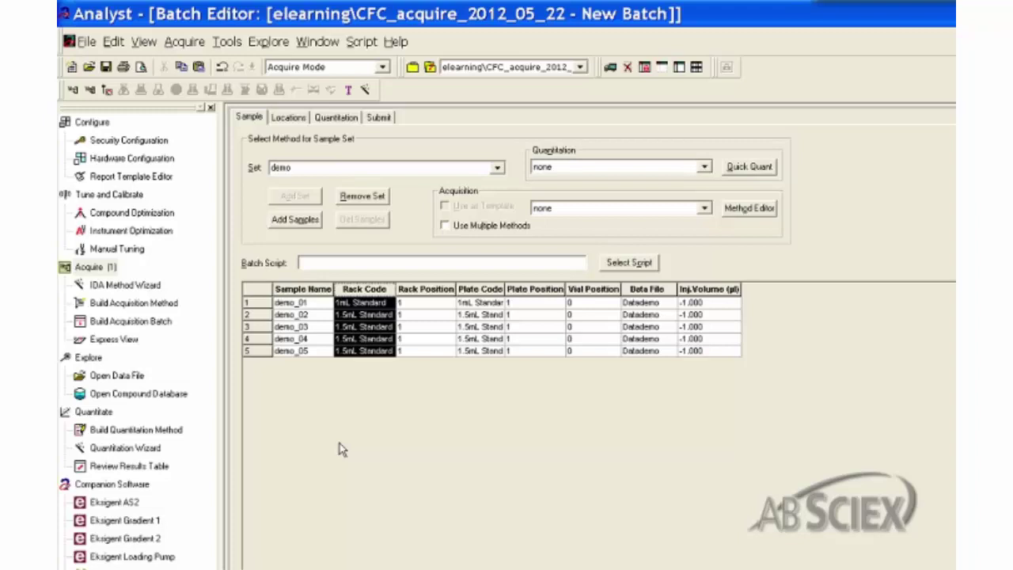
pyautogui.click(393, 306)
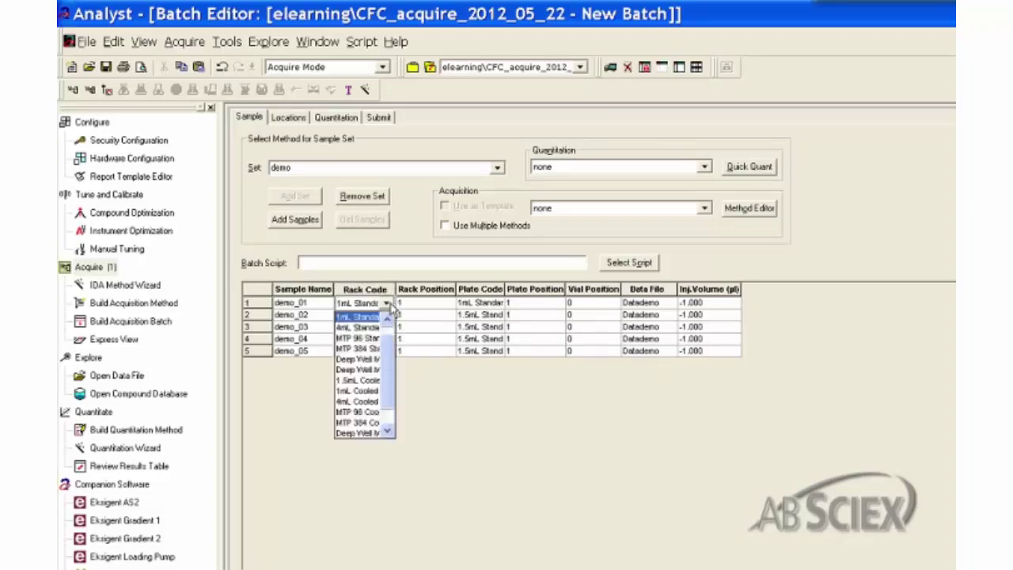
pyautogui.click(358, 390)
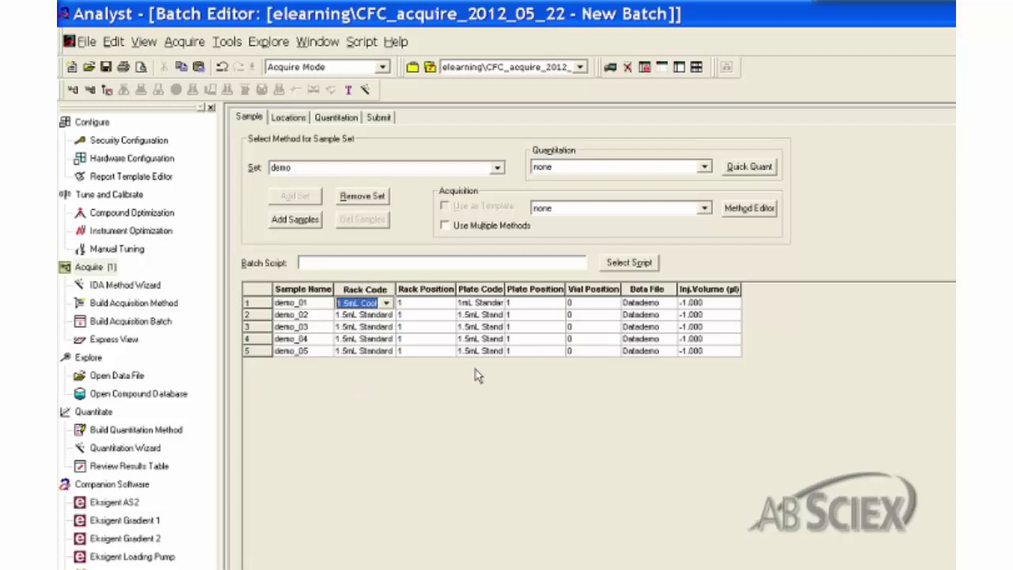
# - Give demo_01 vial position 1 and fill the 1.5mL Cooled rack down to all samples
pyautogui.click(591, 306)
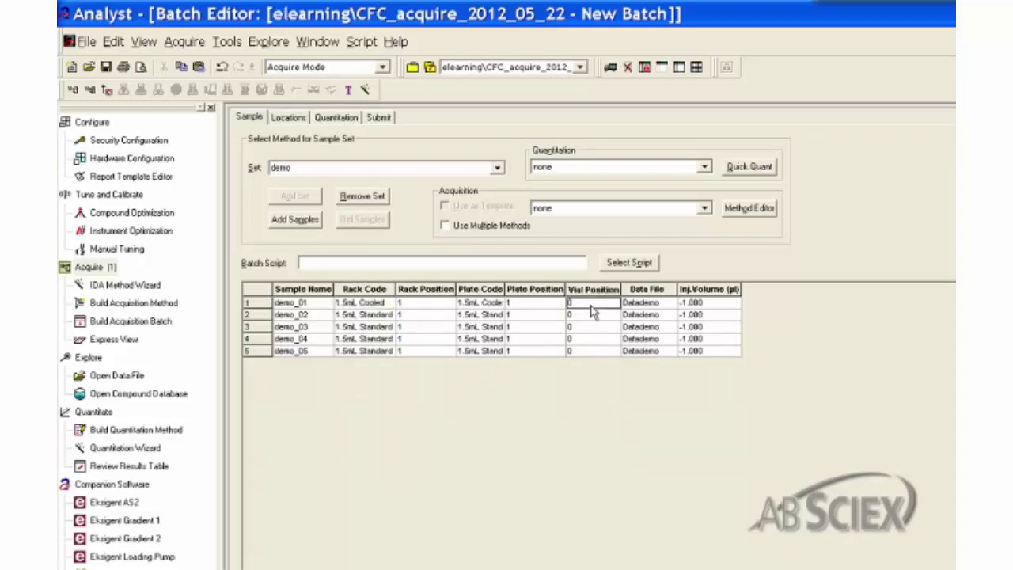
pyautogui.write('1')
pyautogui.click(382, 290)
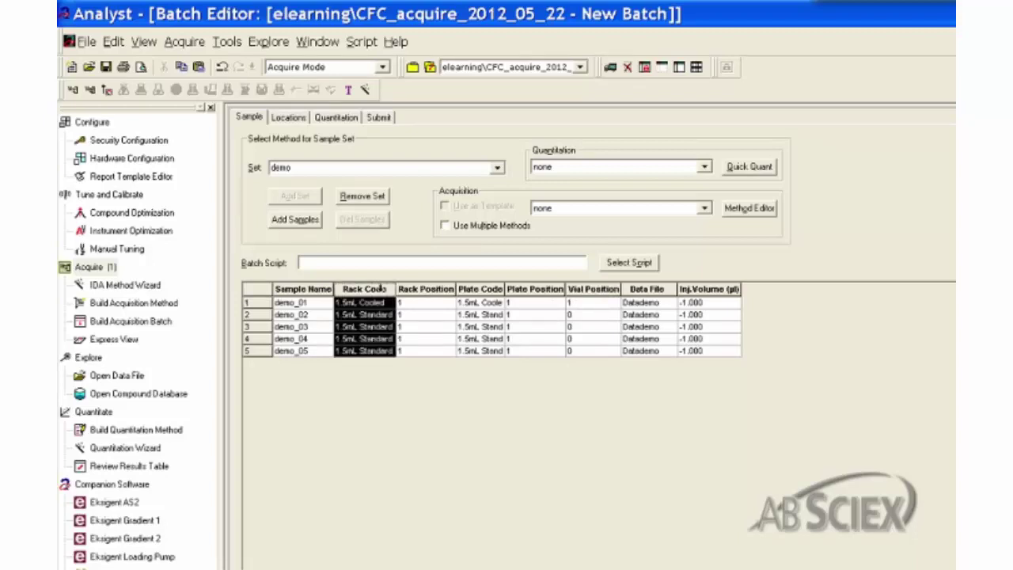
pyautogui.rightClick(383, 289)
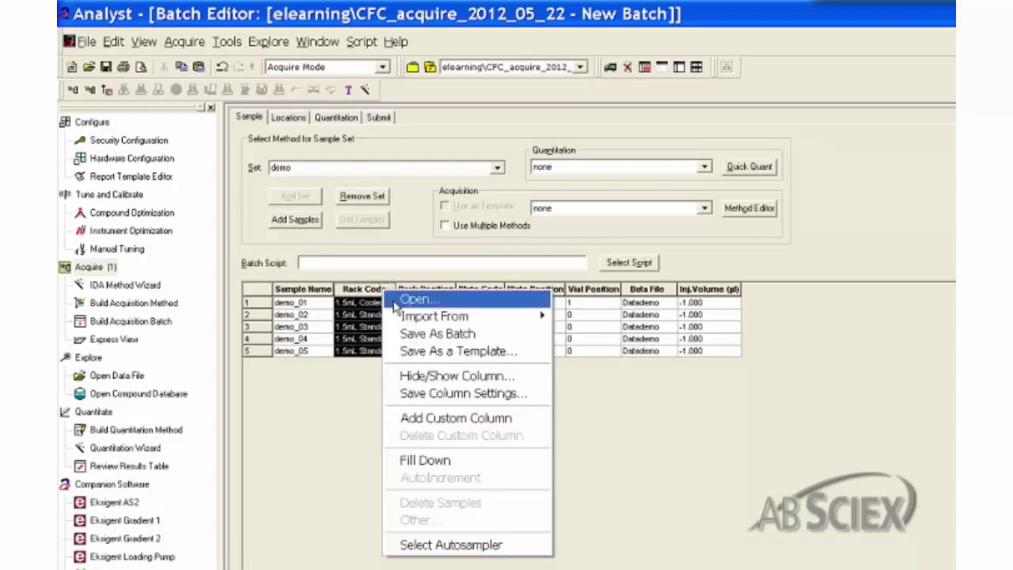
pyautogui.click(438, 461)
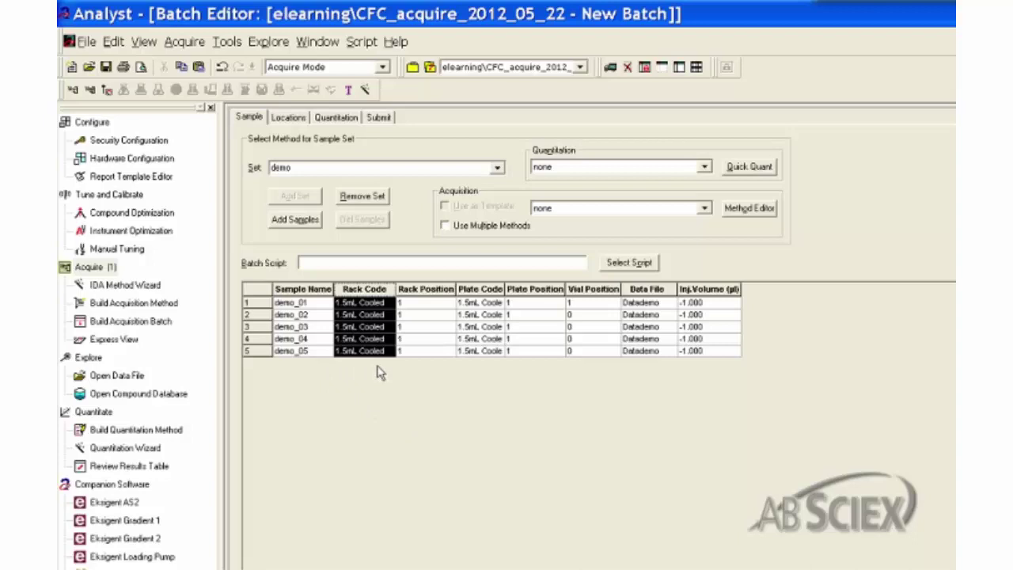
# - Autoincrement vial positions, reset demo_05 to vial 1, and view the rack Locations
pyautogui.click(599, 288)
pyautogui.rightClick(599, 286)
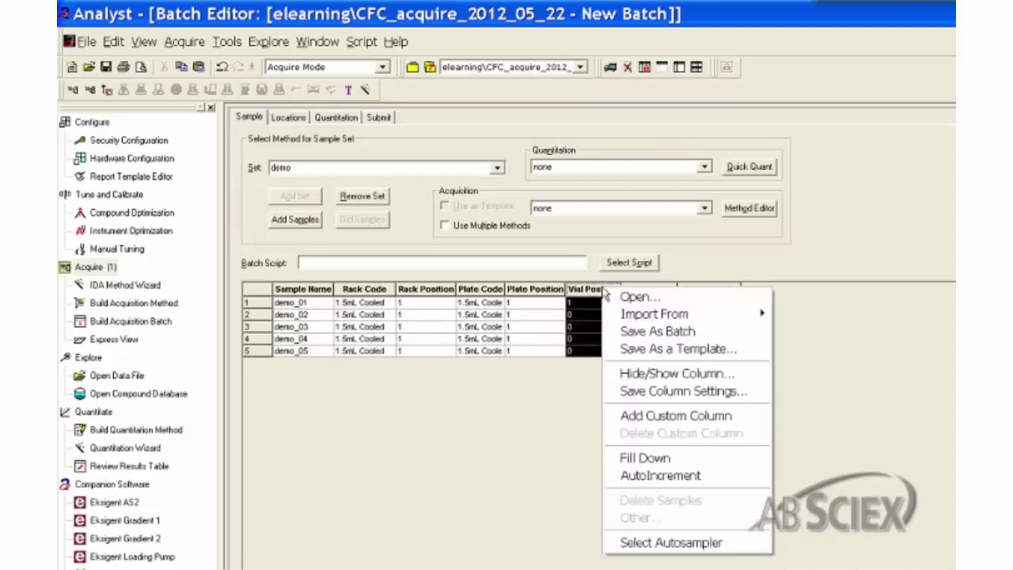
pyautogui.click(668, 473)
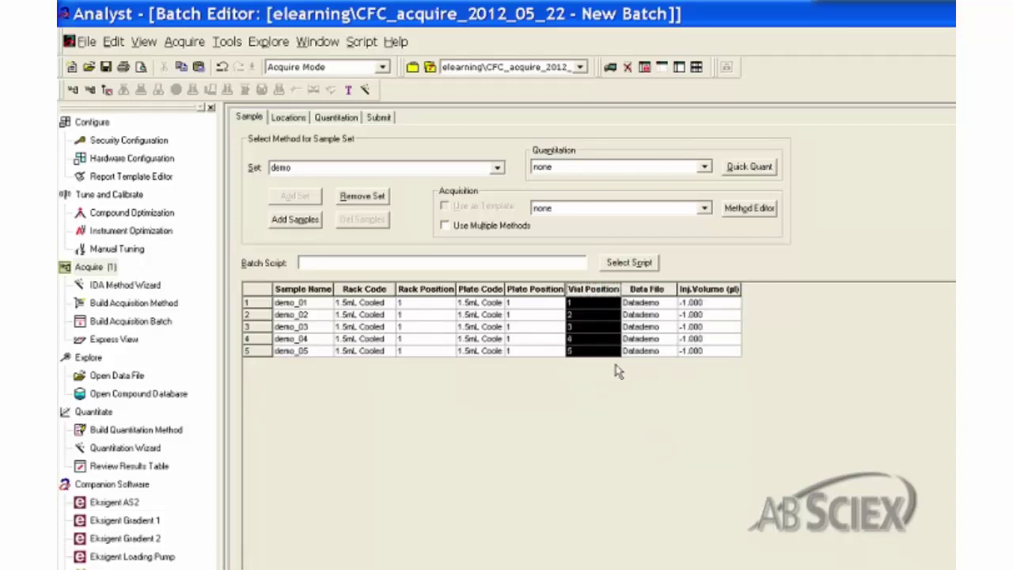
pyautogui.click(594, 351)
pyautogui.write('1')
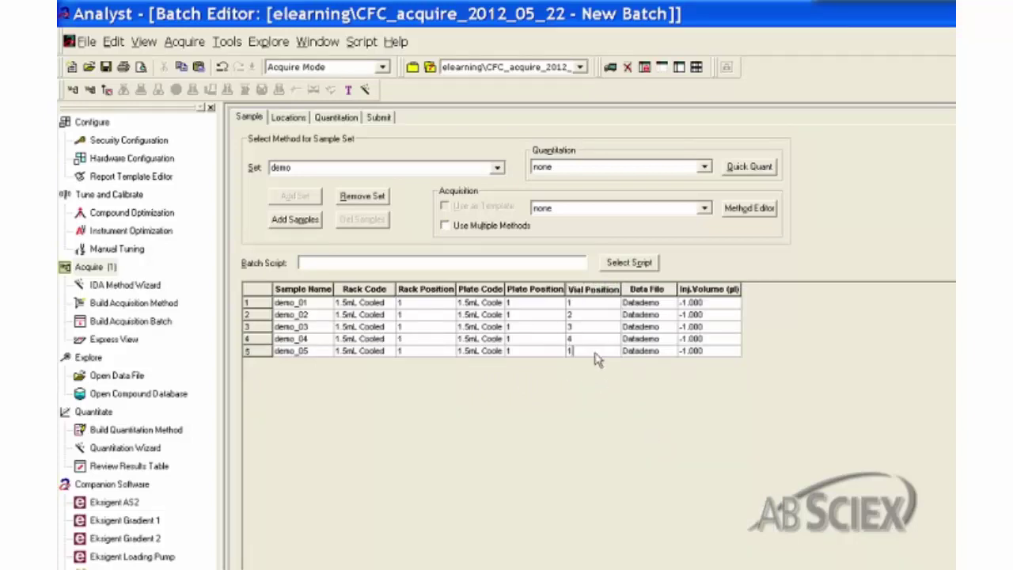
pyautogui.click(289, 117)
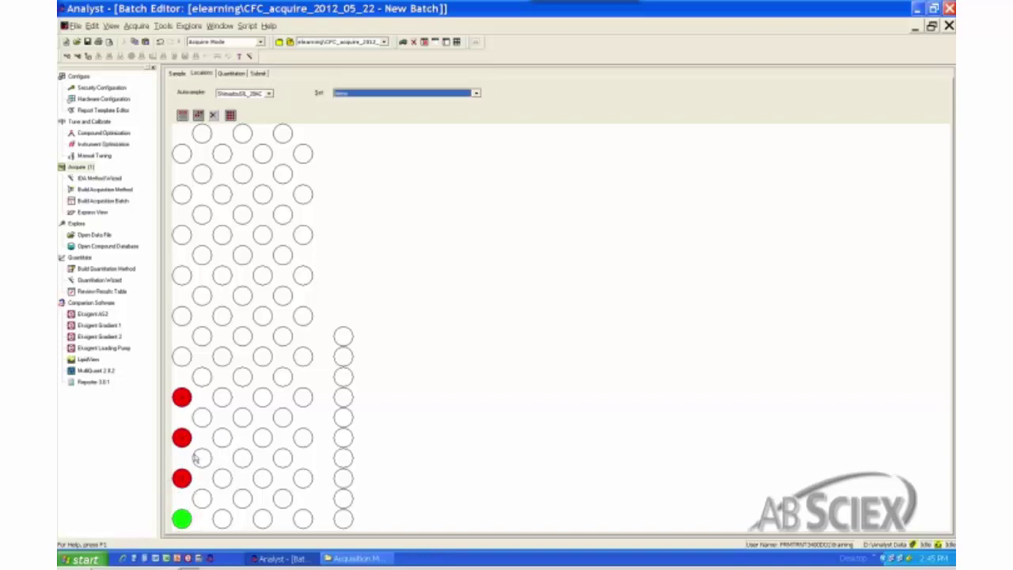
# - Return to the Sample tab listing demo_01 through demo_05
pyautogui.click(176, 73)
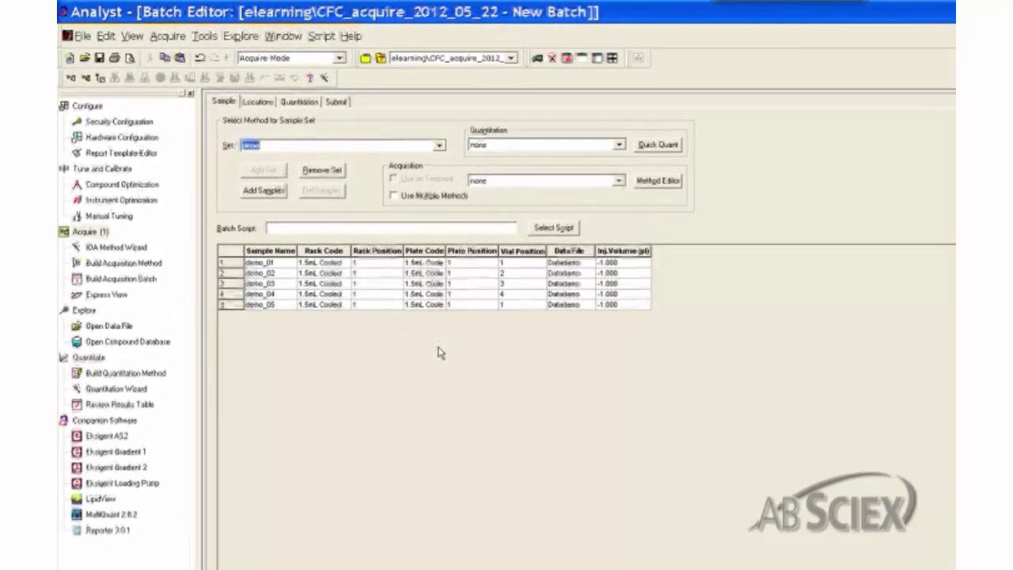
# - Hide the Data File column in the sample table
pyautogui.rightClick(441, 331)
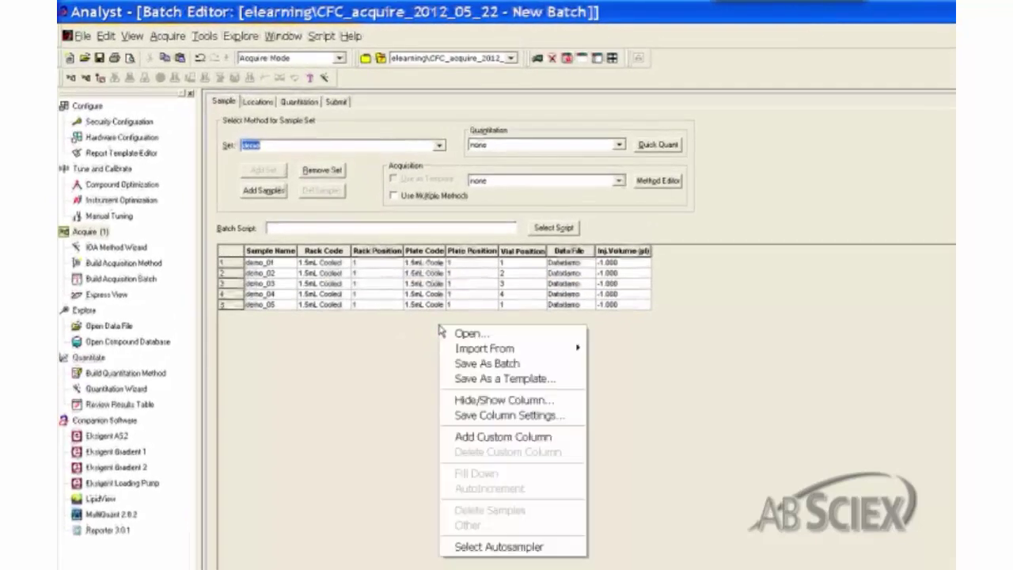
pyautogui.click(475, 402)
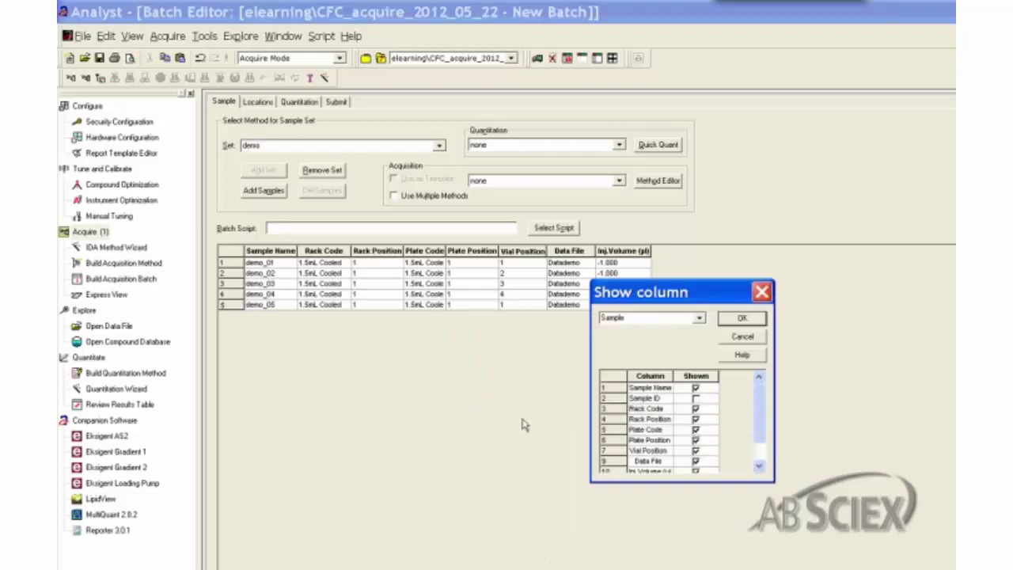
pyautogui.click(695, 461)
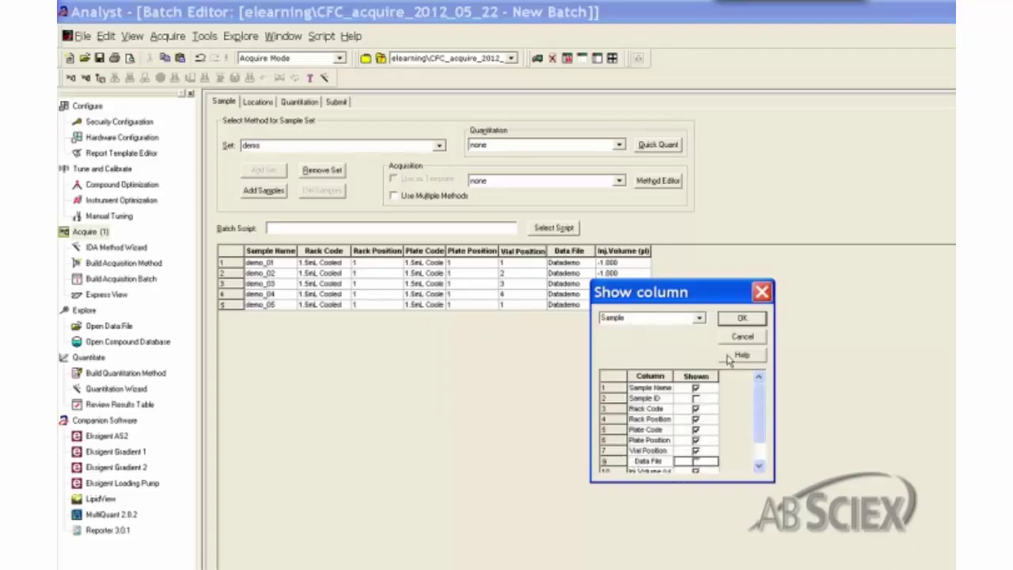
pyautogui.click(734, 319)
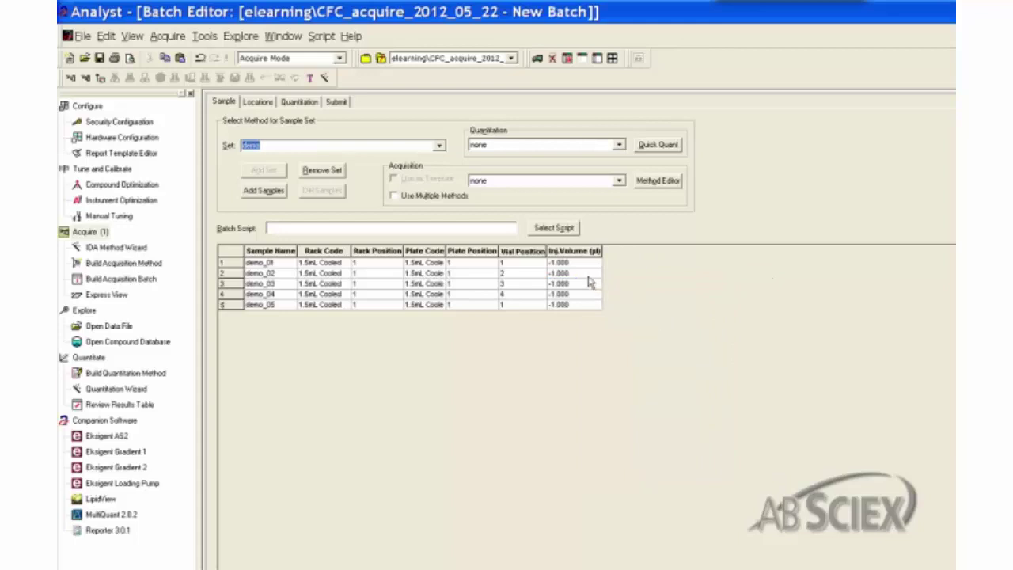
# - Add a custom text column named type to the sample table
pyautogui.rightClick(622, 281)
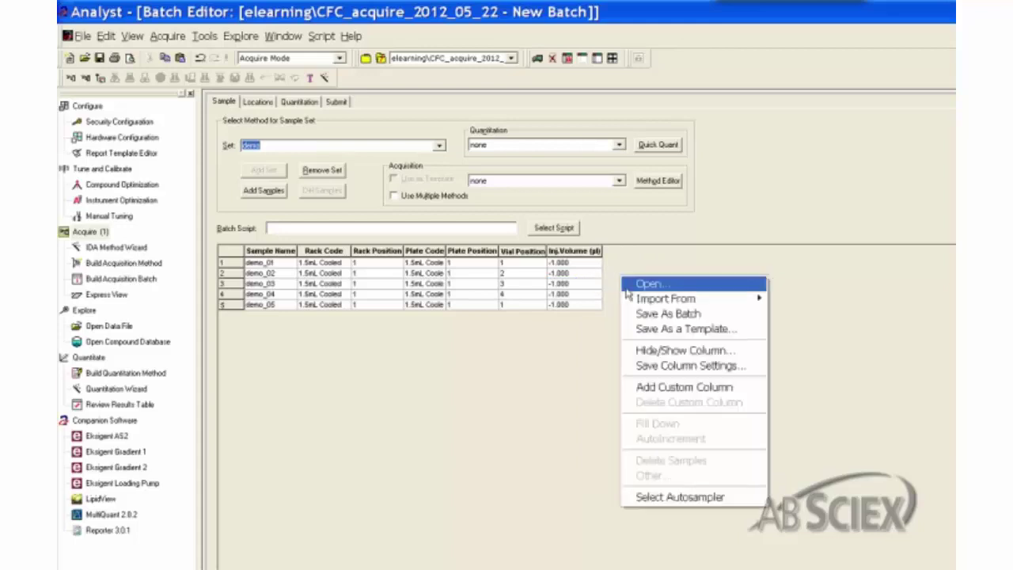
pyautogui.click(671, 387)
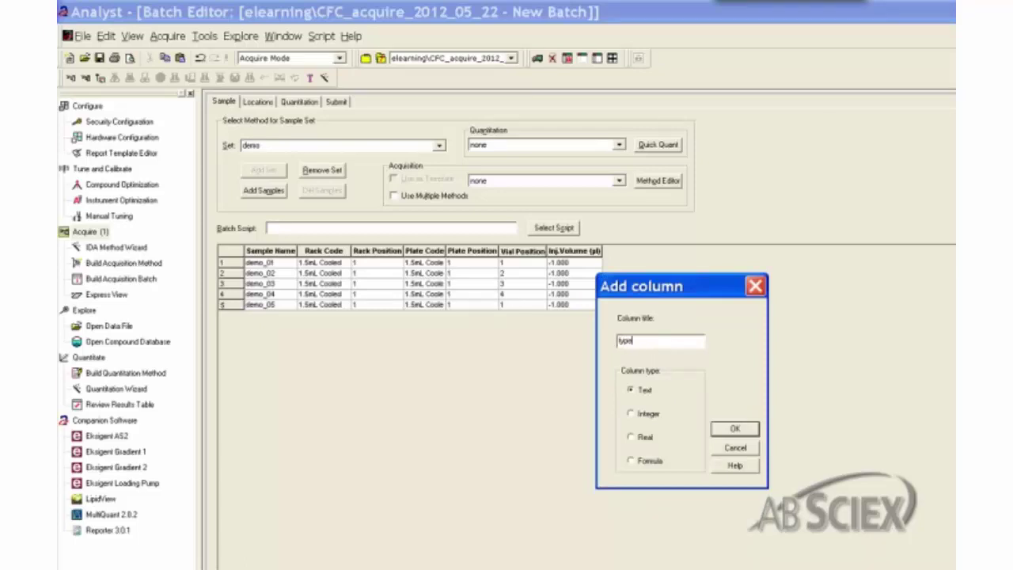
pyautogui.click(722, 430)
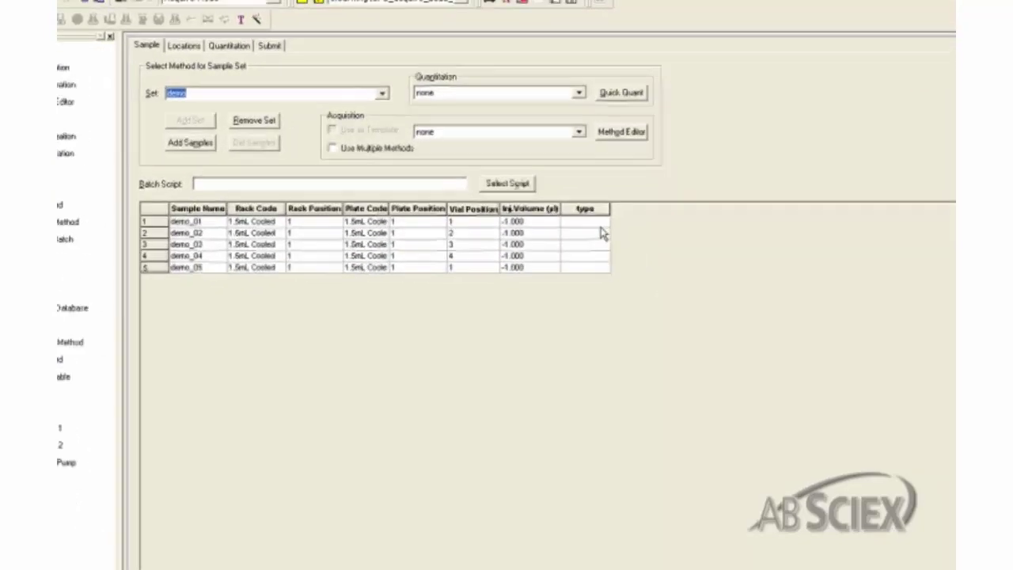
# - Import samples from Desktop text file Quant Batch Import.txt, accepting the ShimadzuSIL_20AC autosampler
pyautogui.rightClick(601, 233)
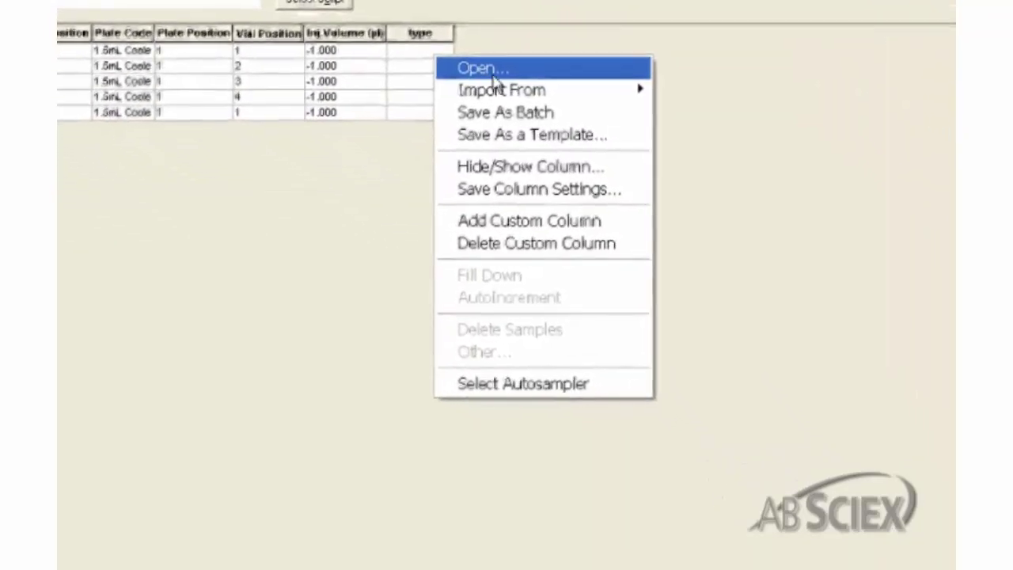
pyautogui.moveTo(496, 89)
pyautogui.click(682, 97)
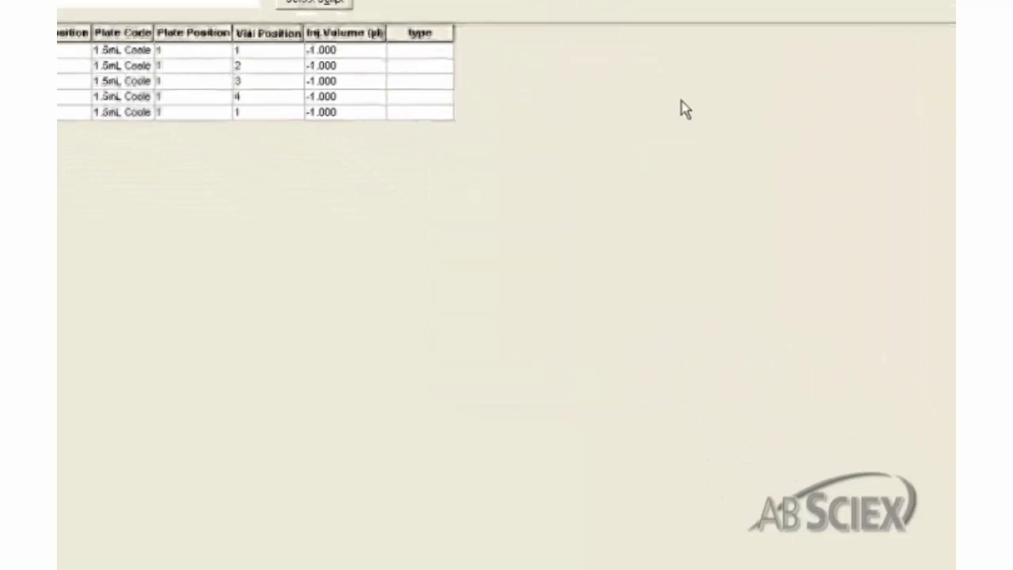
pyautogui.click(284, 203)
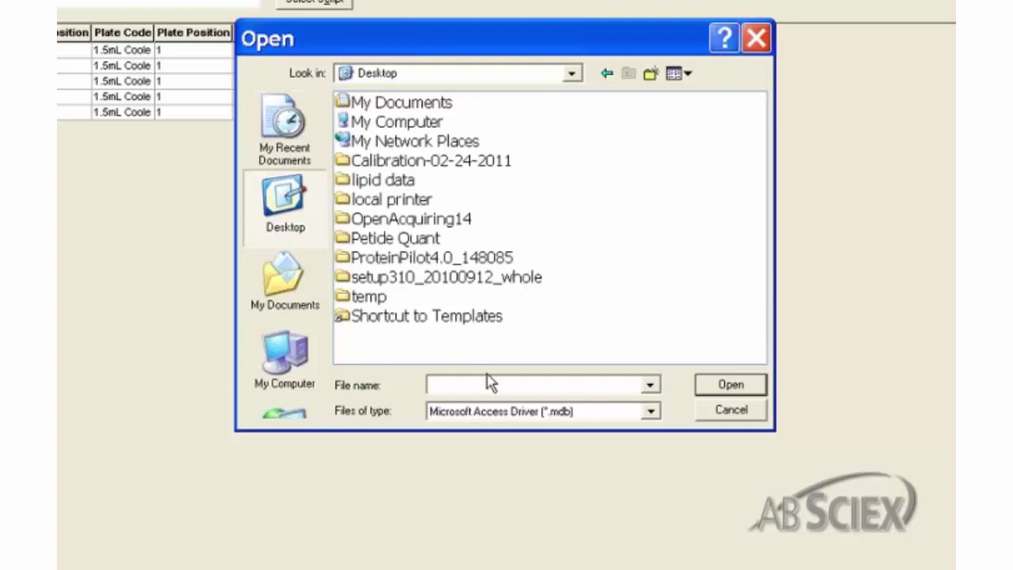
pyautogui.click(498, 412)
pyautogui.click(511, 438)
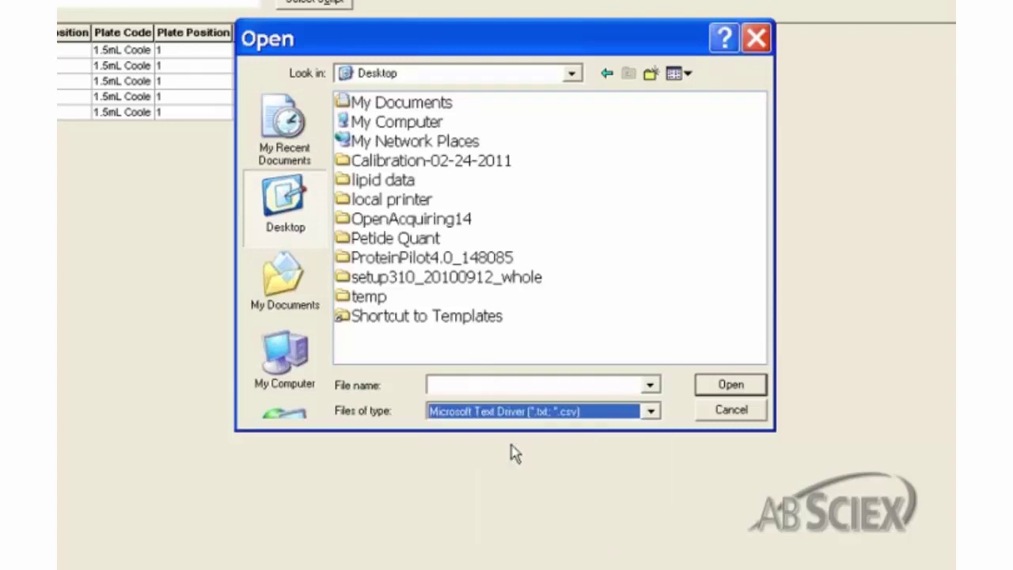
pyautogui.click(577, 163)
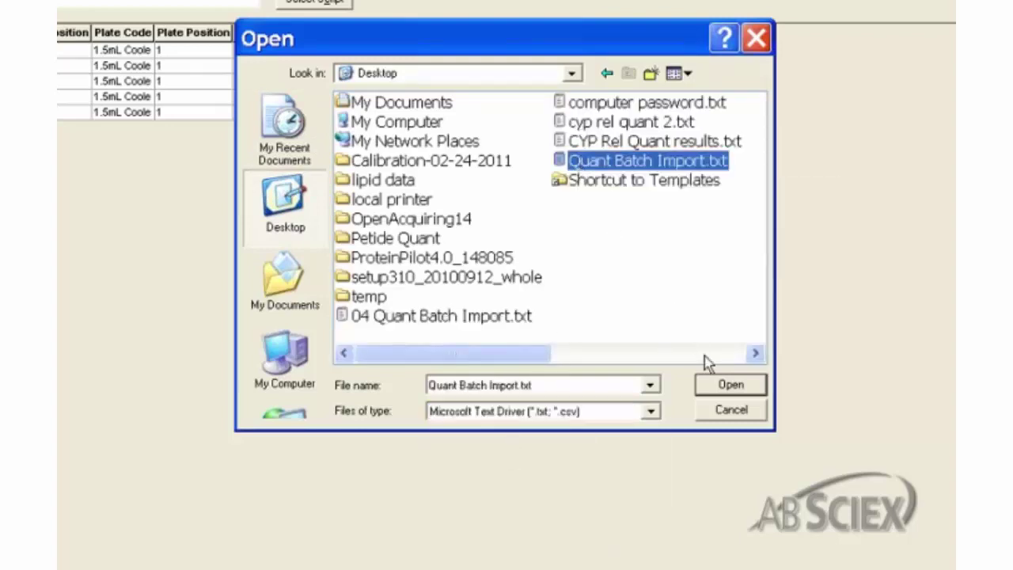
pyautogui.click(714, 385)
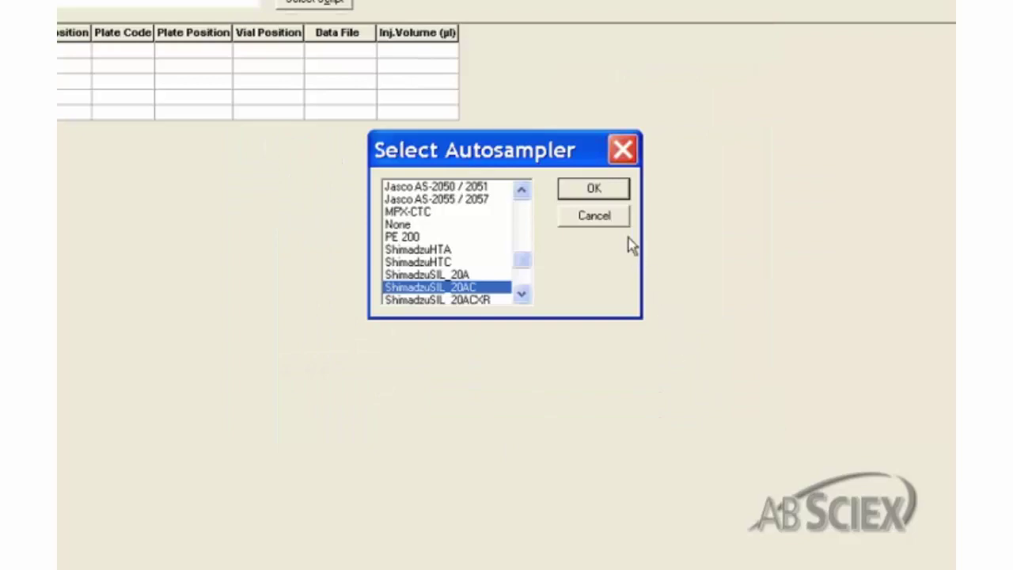
pyautogui.click(607, 195)
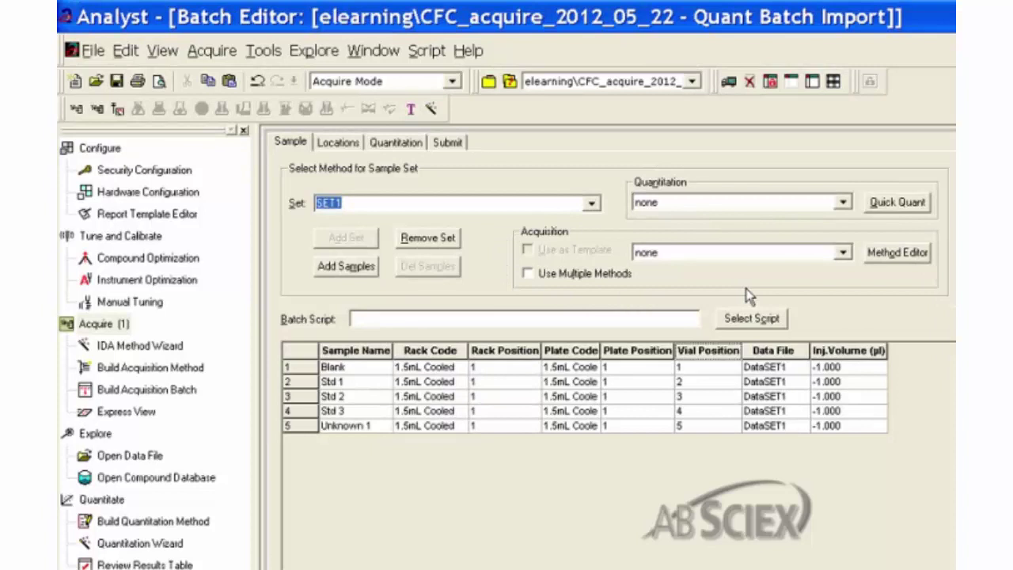
# - Choose LC_MRM as SET1's acquisition method and review its Mass Spec and Period settings
pyautogui.click(843, 252)
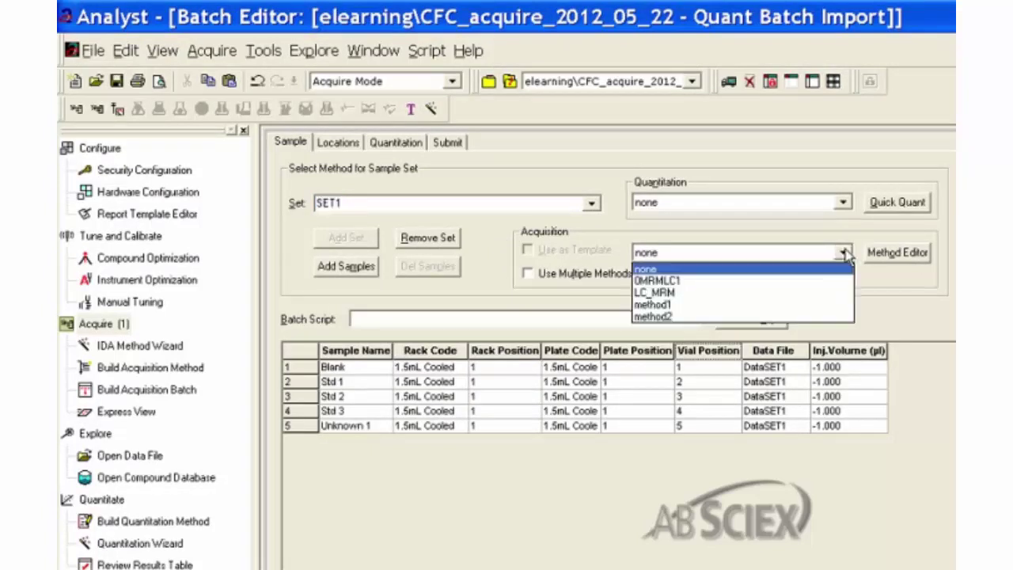
pyautogui.click(808, 293)
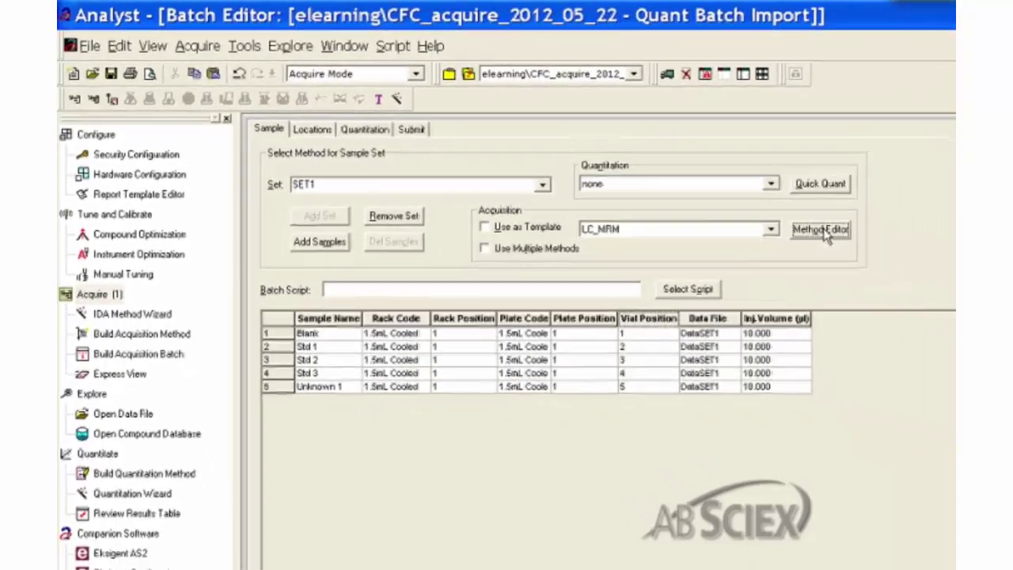
pyautogui.click(823, 231)
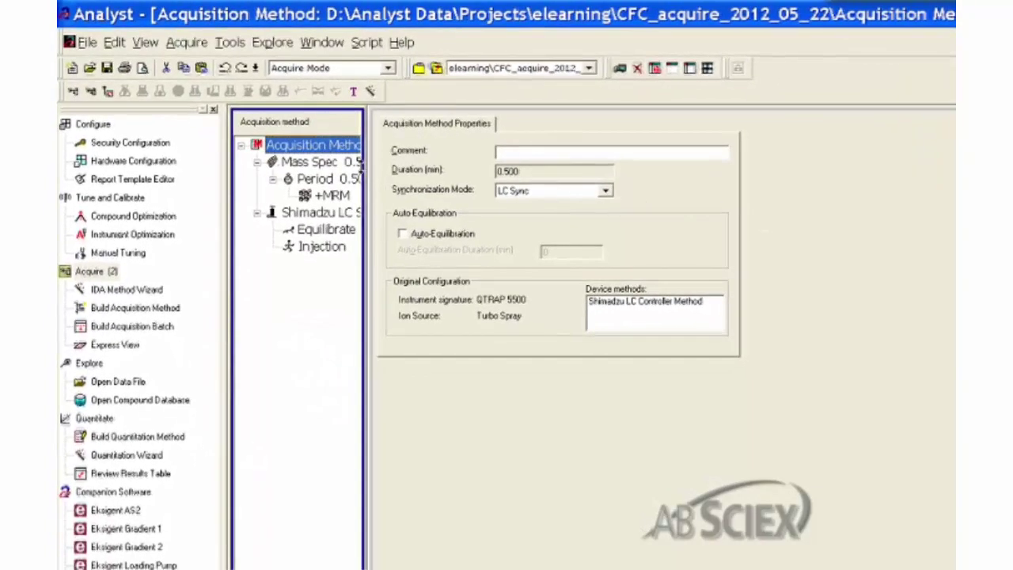
pyautogui.click(353, 167)
pyautogui.click(353, 179)
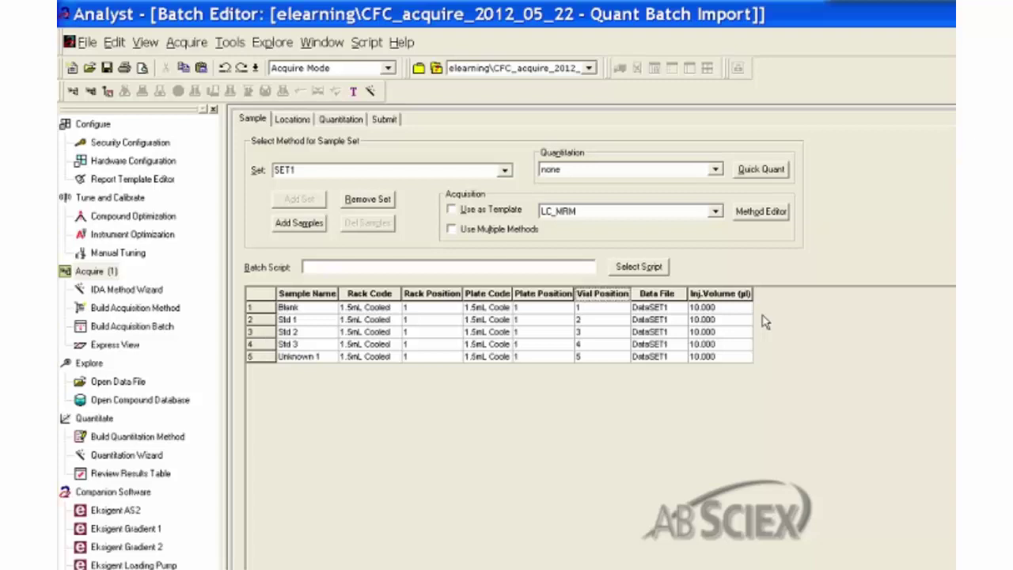
# - Set Blank's injection volume to 1 and Std 1's to 5, then enable Use Multiple Methods
pyautogui.click(732, 311)
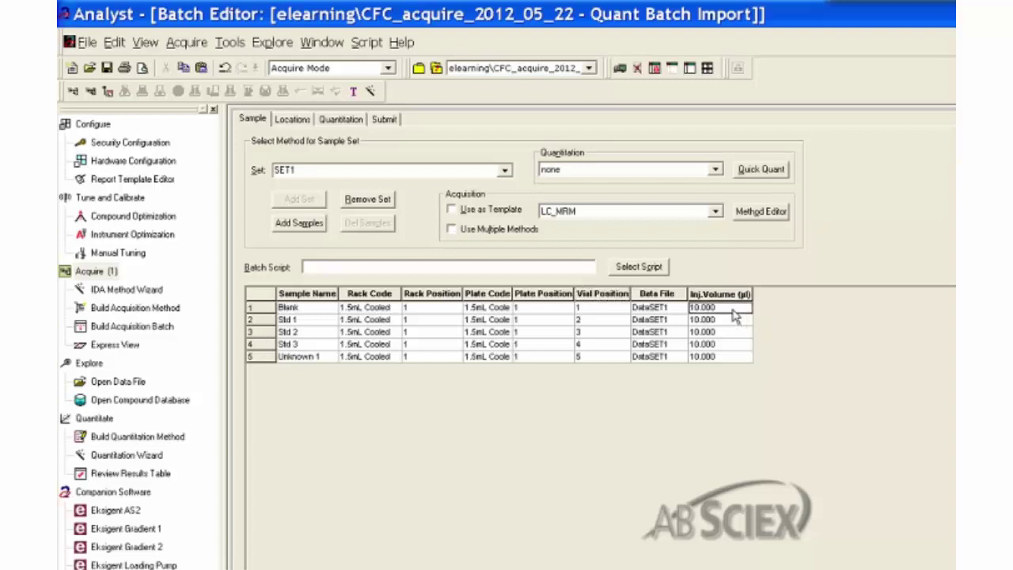
pyautogui.write('1')
pyautogui.click(733, 321)
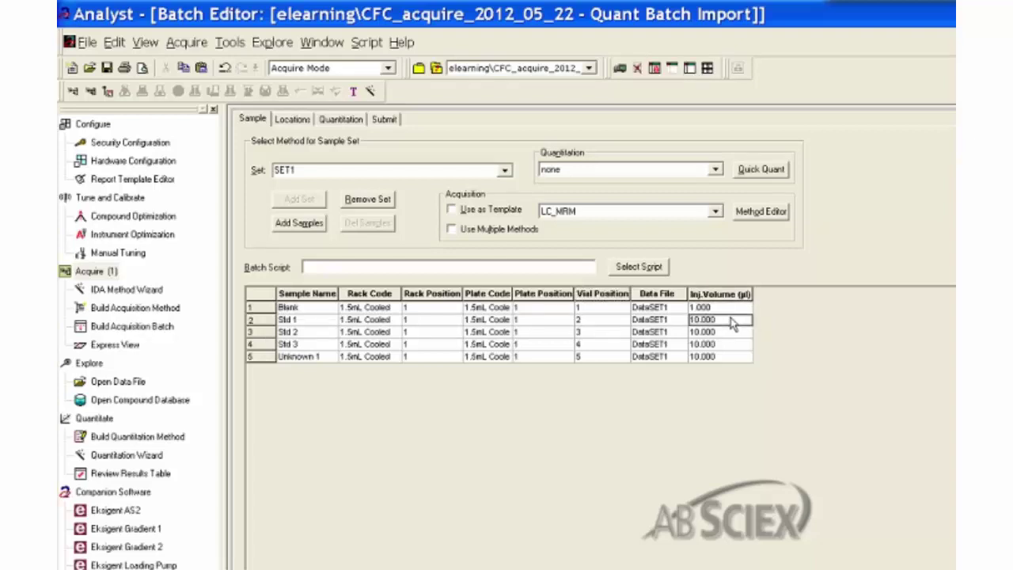
pyautogui.click(747, 334)
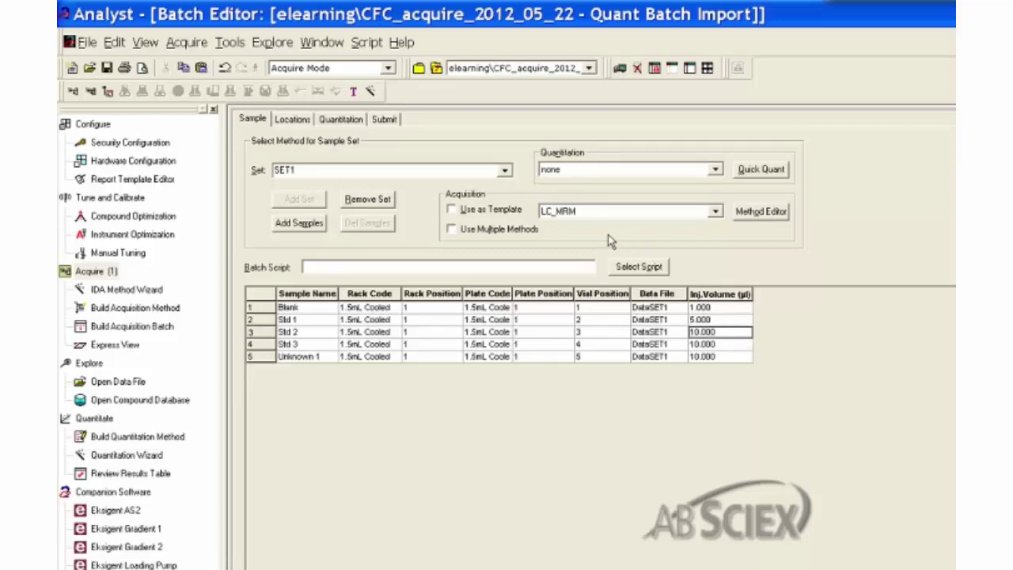
pyautogui.click(452, 229)
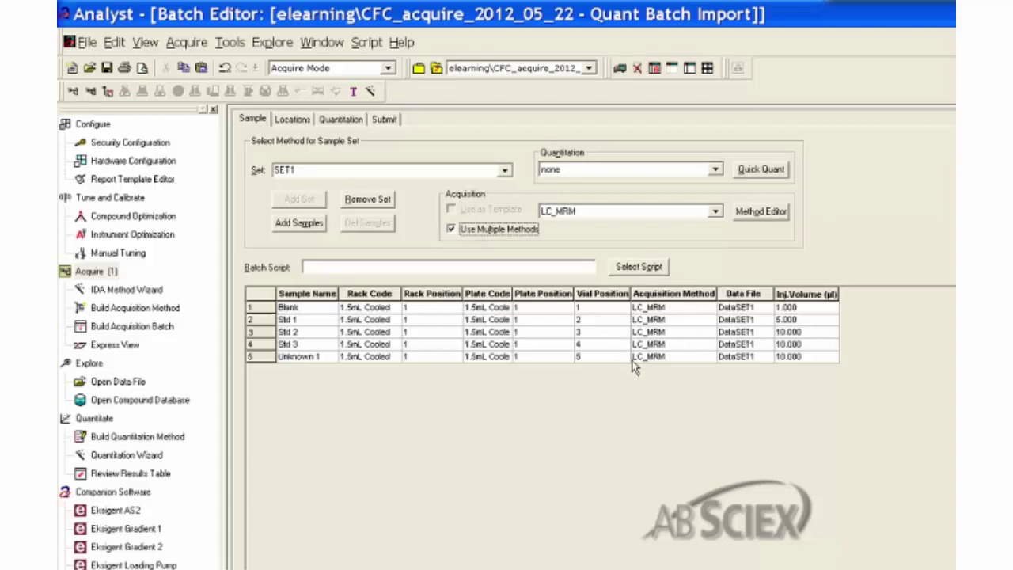
# - Assign acquisition method 0MRMLC1 to Blank and method1 to Std 2
pyautogui.click(684, 308)
pyautogui.click(706, 307)
pyautogui.click(693, 319)
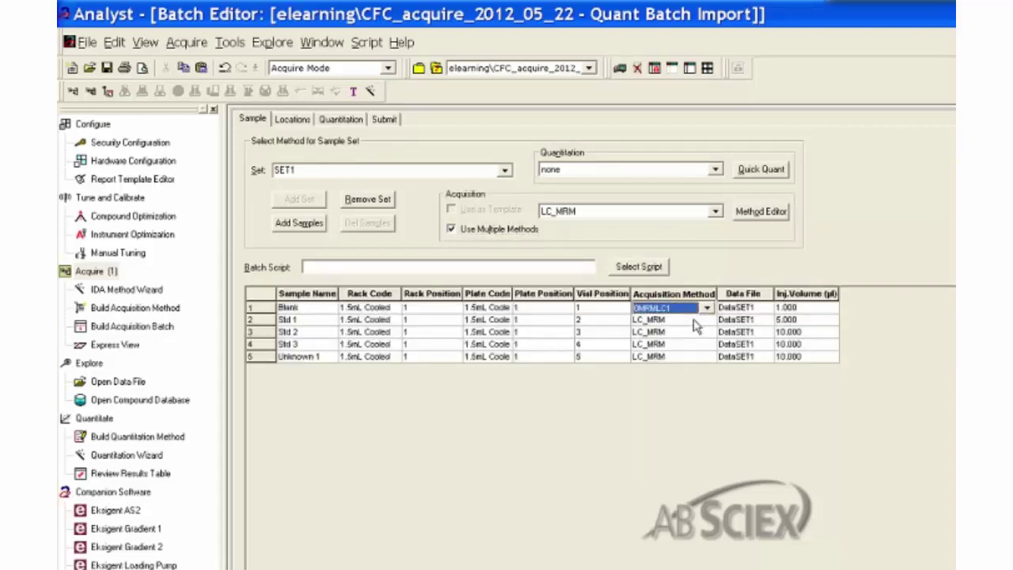
pyautogui.click(696, 332)
pyautogui.click(706, 332)
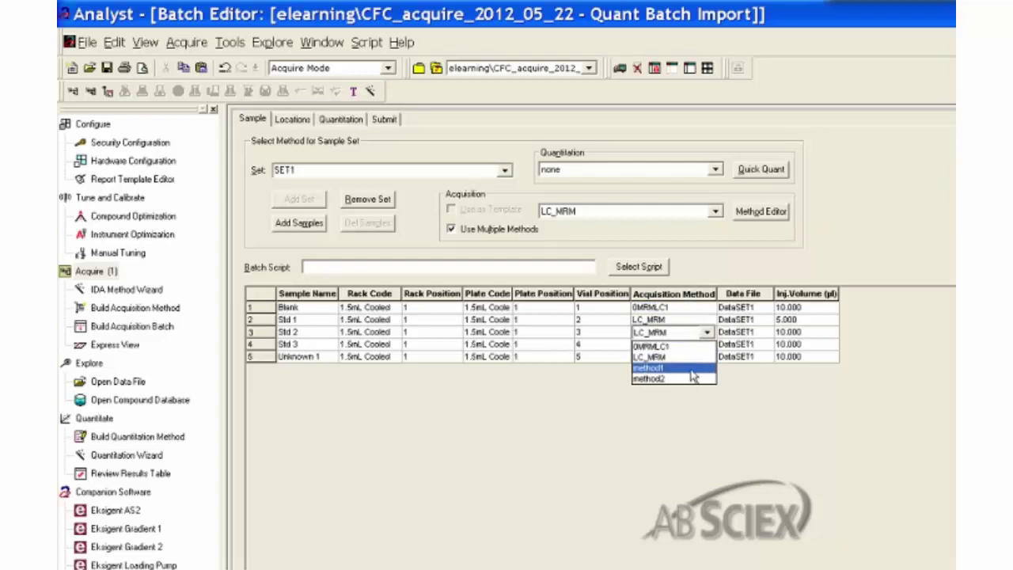
pyautogui.click(692, 370)
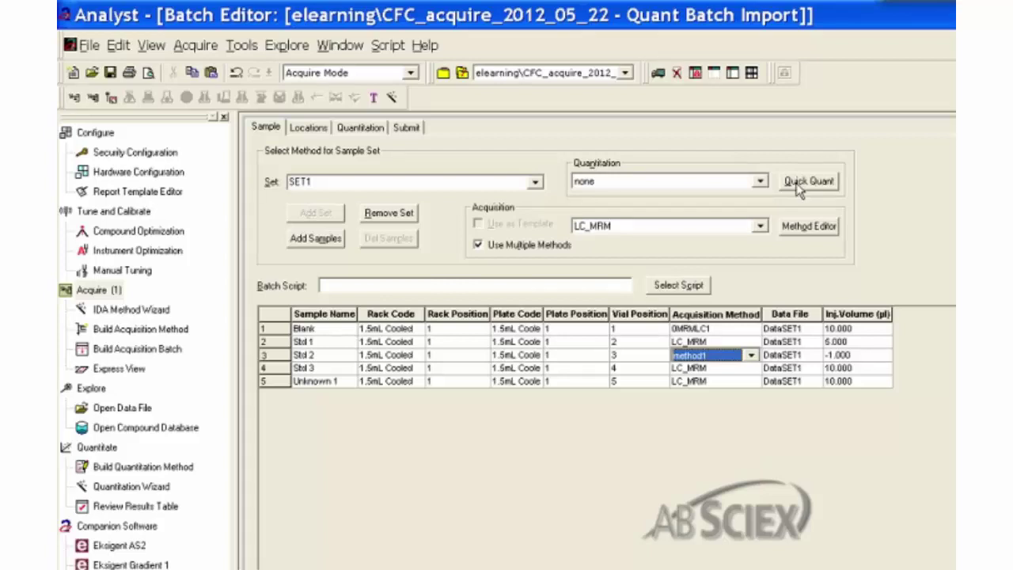
# - Start a Quick Quant method from Period 1 / Expt. 1 with IS 1 at transition 251.117/156.000
pyautogui.click(808, 181)
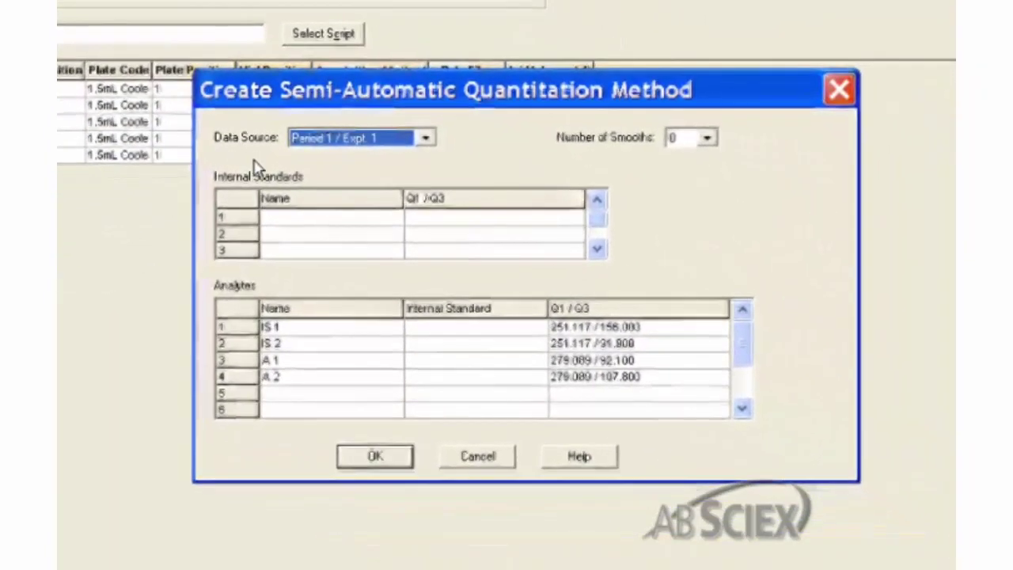
pyautogui.click(425, 139)
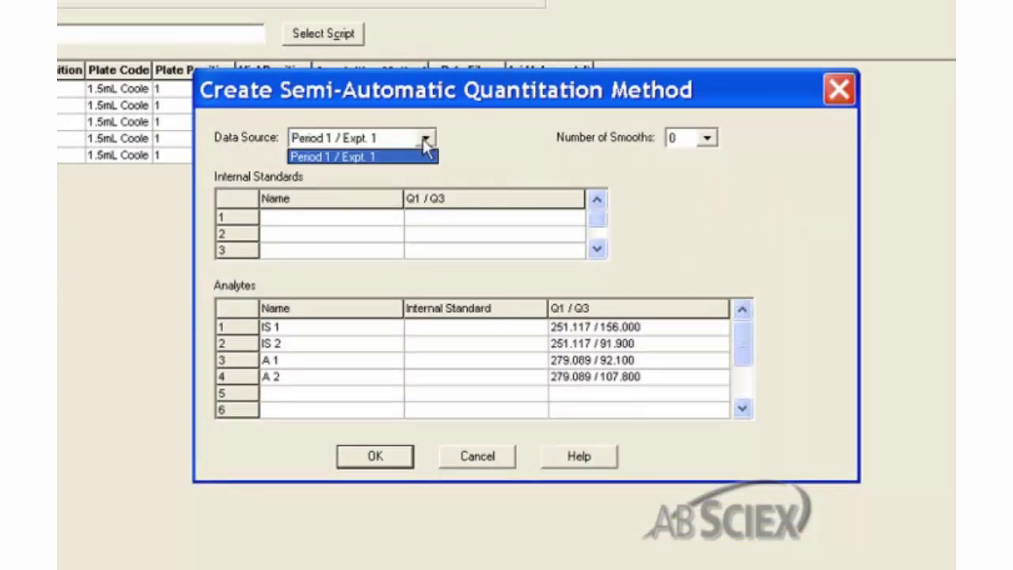
pyautogui.click(424, 157)
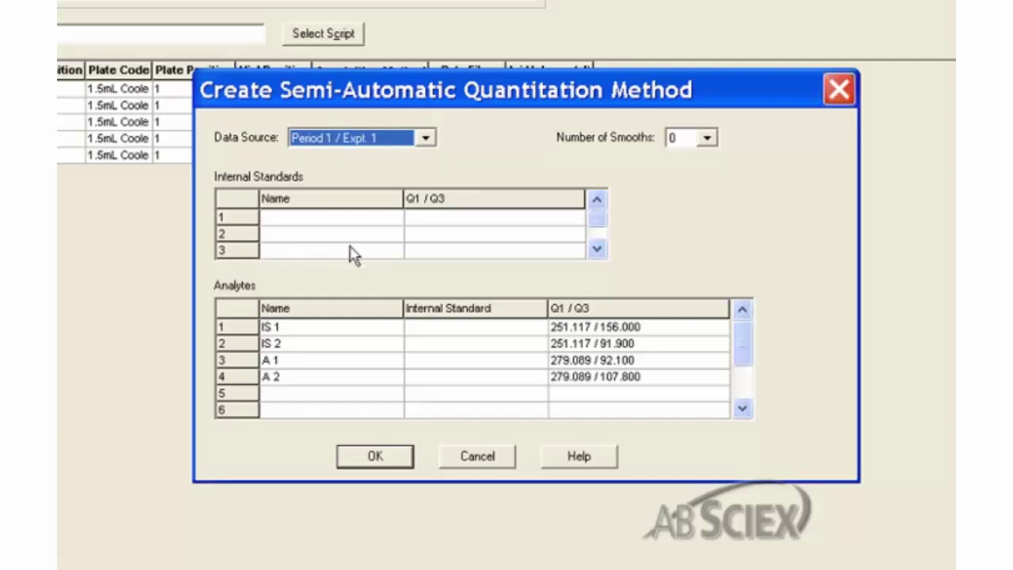
pyautogui.click(479, 218)
pyautogui.click(571, 217)
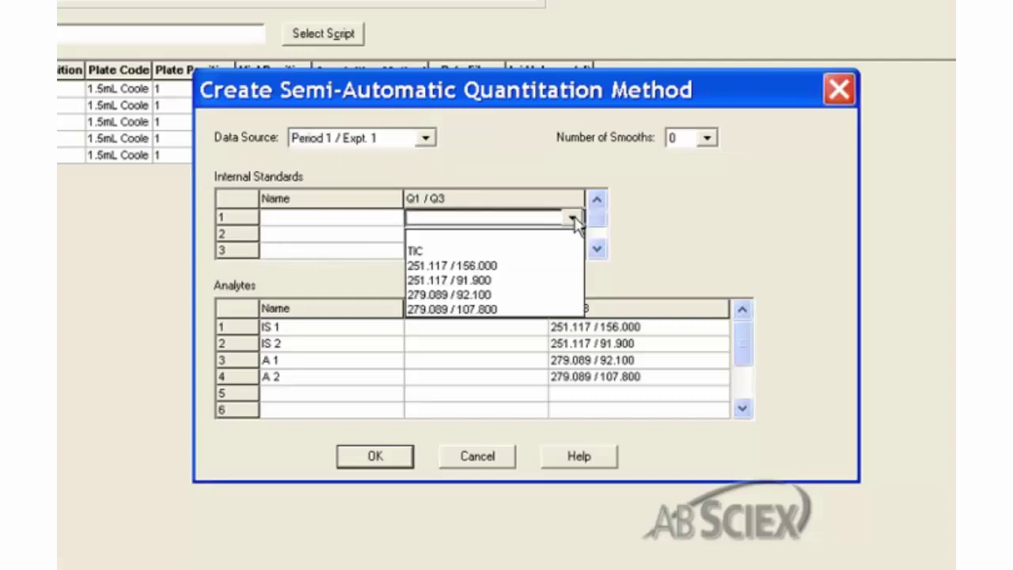
pyautogui.click(545, 267)
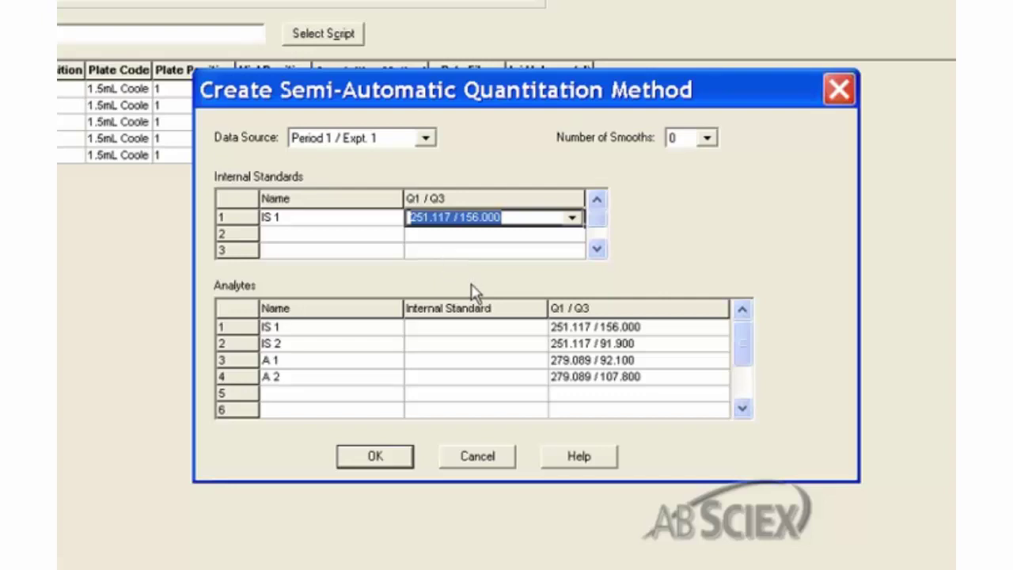
# - Remove IS 1 and IS 2 from the analytes and assign IS 1 as internal standard for A 1 and A 2
pyautogui.click(721, 328)
pyautogui.click(700, 353)
pyautogui.click(700, 345)
pyautogui.click(583, 359)
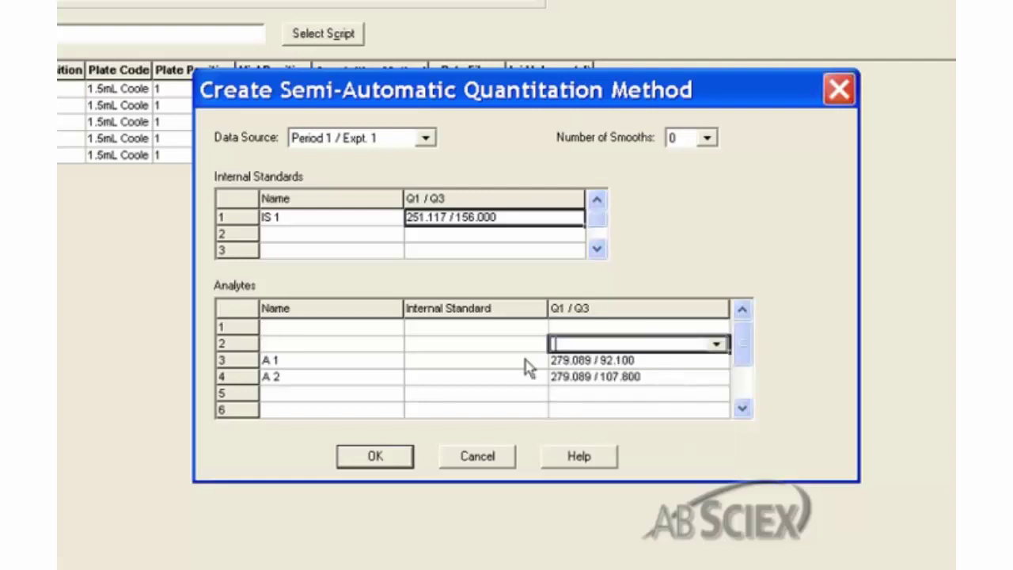
pyautogui.click(504, 364)
pyautogui.click(494, 393)
pyautogui.click(463, 378)
pyautogui.click(464, 378)
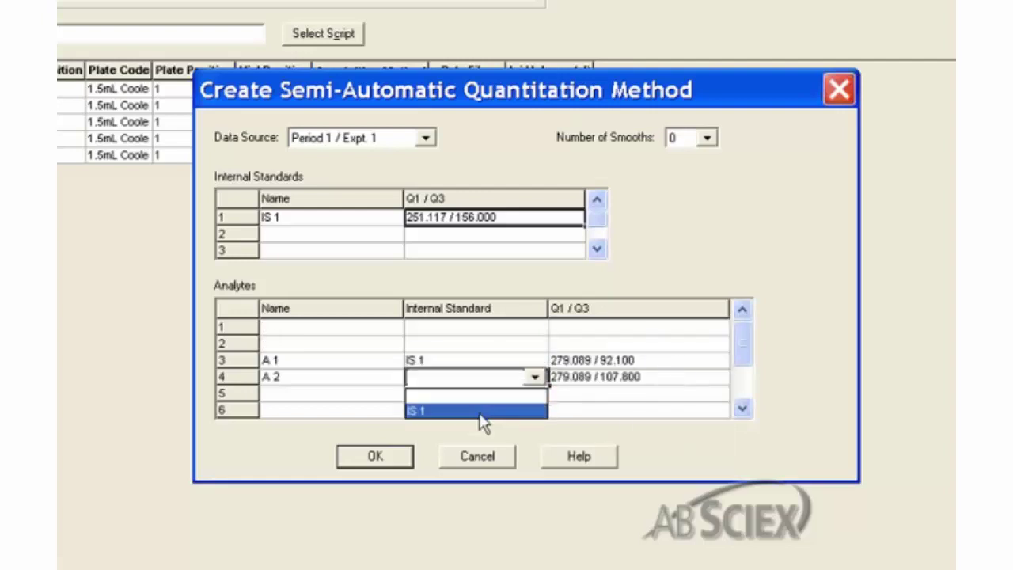
pyautogui.click(475, 411)
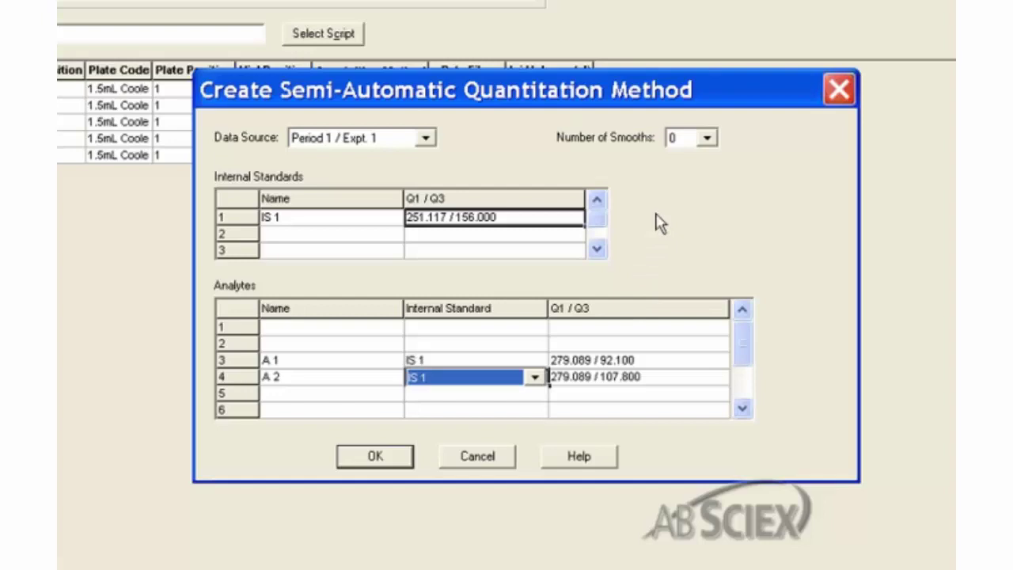
# - Set Smooths to 1 and save the quantitation method as quant
pyautogui.click(707, 139)
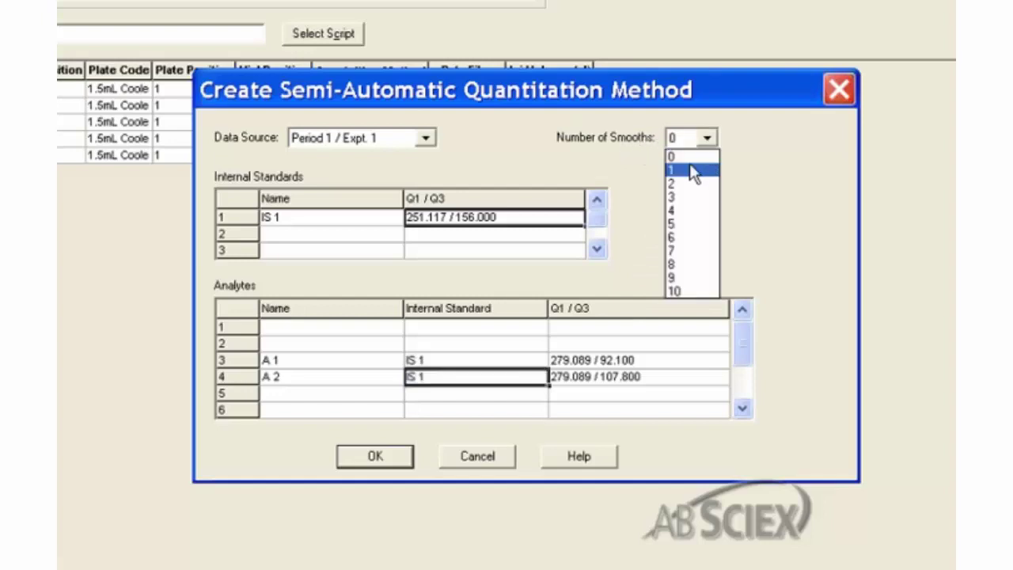
pyautogui.click(690, 167)
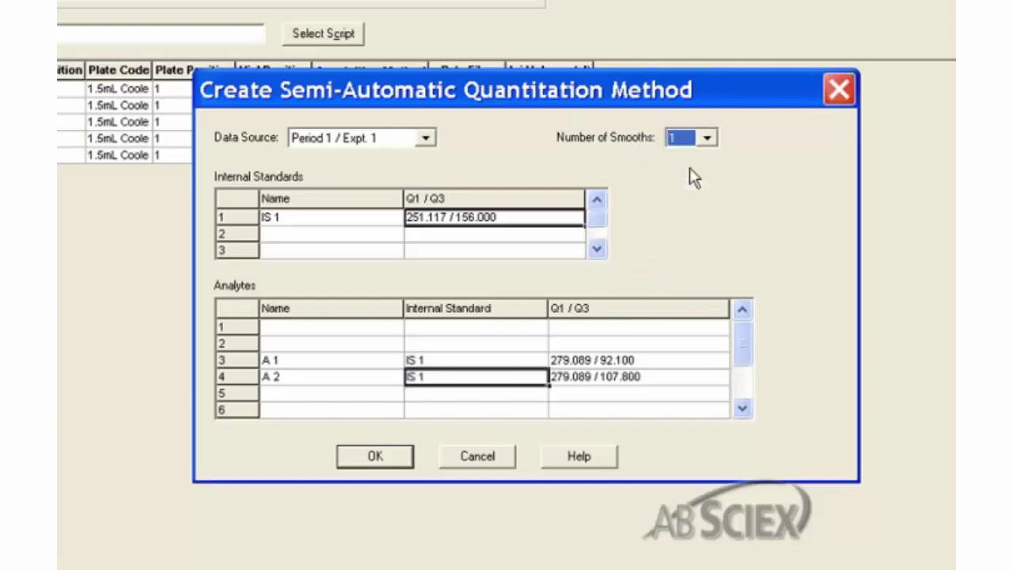
pyautogui.click(376, 459)
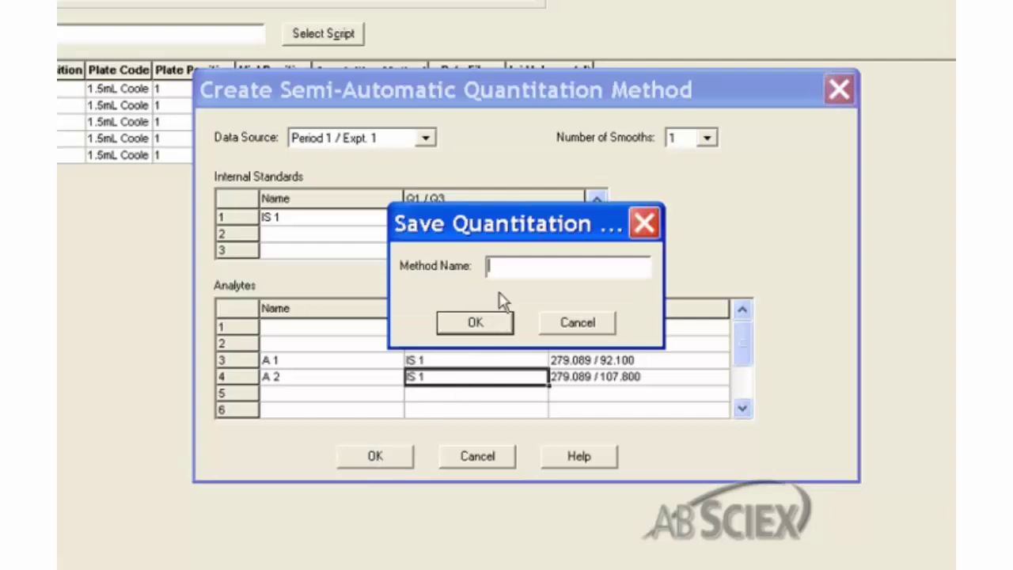
pyautogui.write('quant')
pyautogui.click(479, 324)
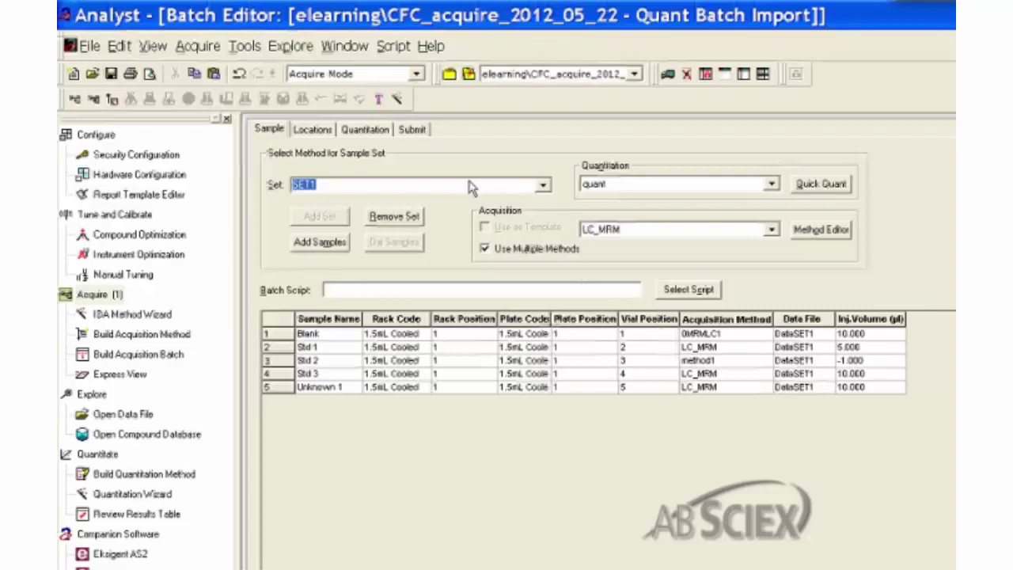
# - On the Quantitation tab, enter IS 1 concentration 1 and fill it down all samples
pyautogui.click(366, 130)
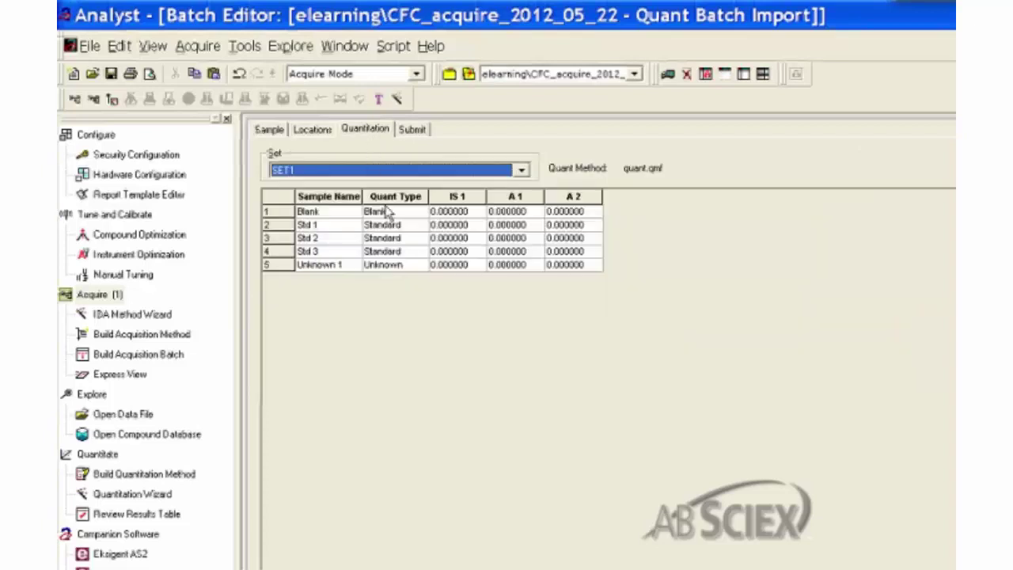
pyautogui.click(416, 212)
pyautogui.click(417, 212)
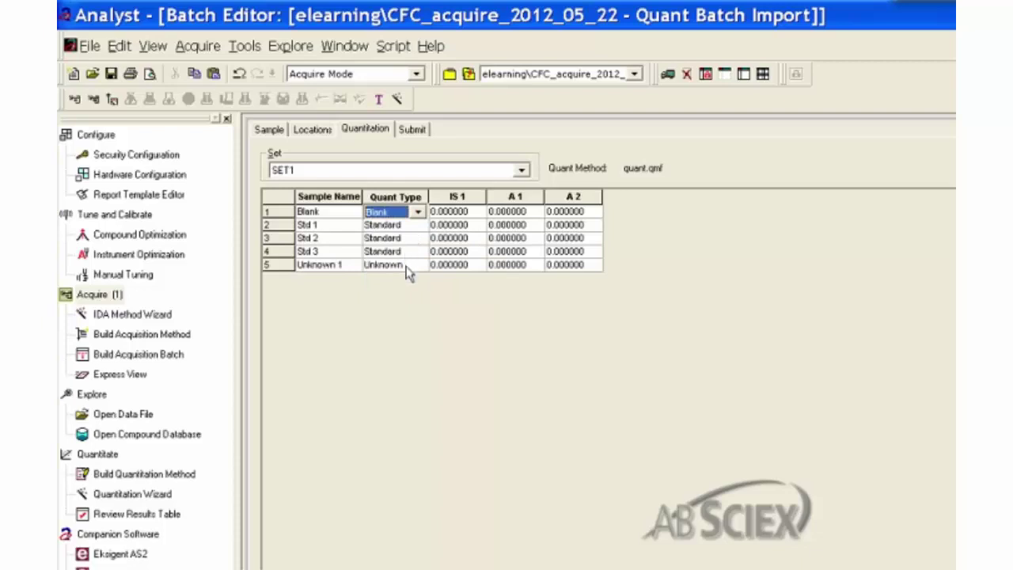
pyautogui.click(474, 212)
pyautogui.write('1')
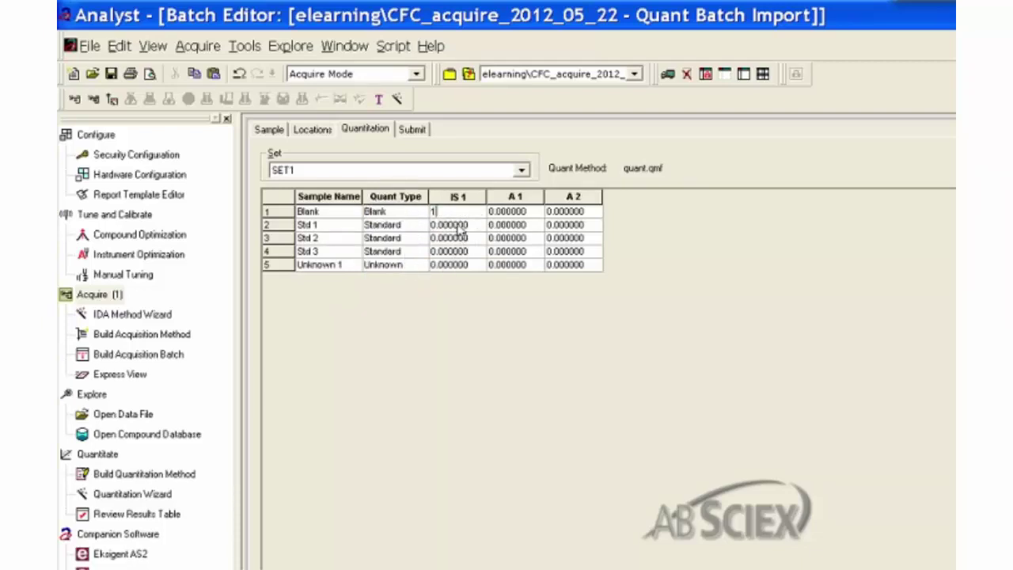
pyautogui.click(470, 195)
pyautogui.rightClick(471, 194)
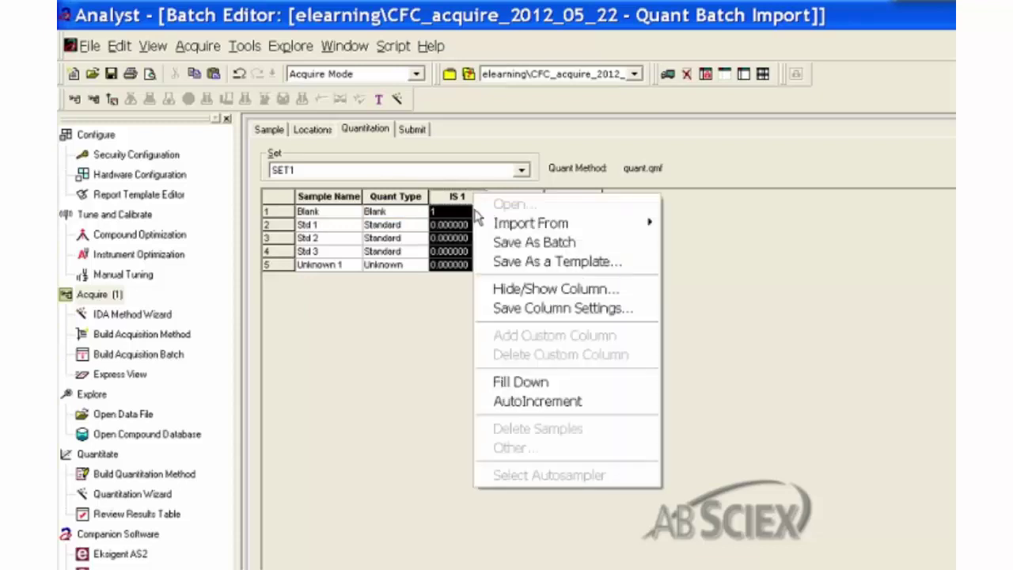
pyautogui.click(522, 382)
# - Enter A 1 concentrations 1, 10, 100, 1000 and 10000, then paste them into A 2
pyautogui.click(522, 212)
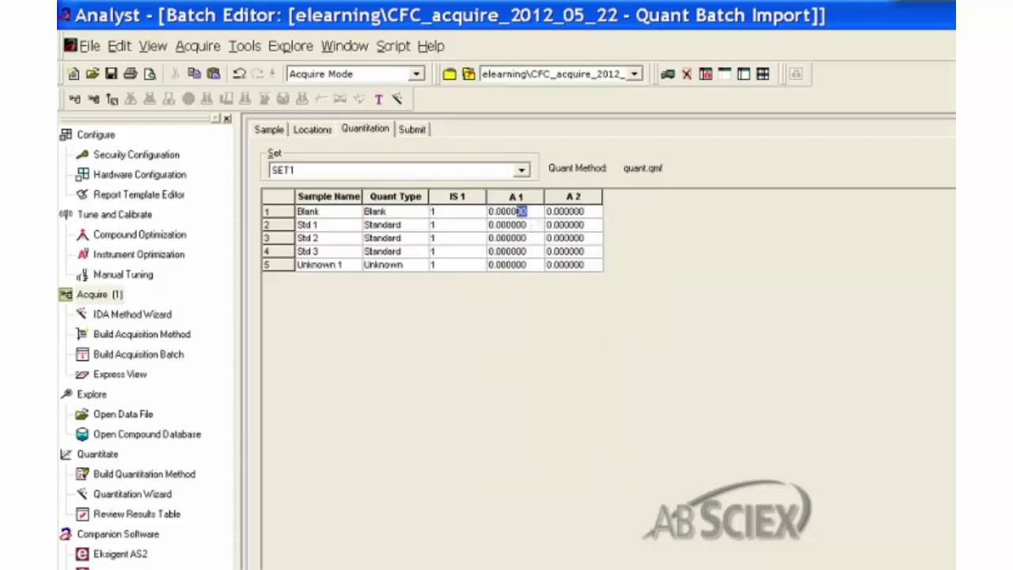
pyautogui.write('1')
pyautogui.press('Down')
pyautogui.write('1')
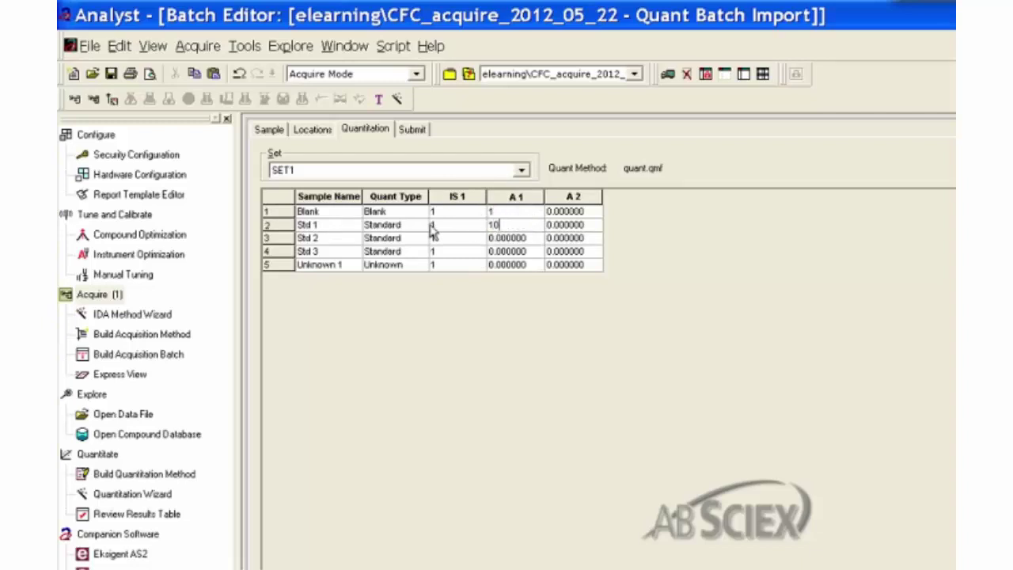
pyautogui.write('0')
pyautogui.click(433, 237)
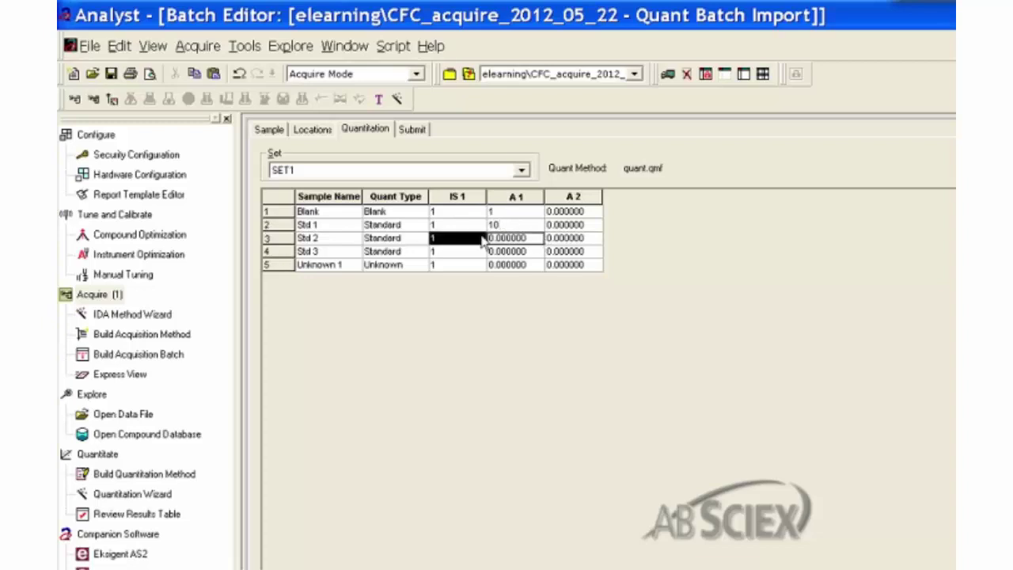
pyautogui.click(535, 246)
pyautogui.click(535, 245)
pyautogui.press('BackSpace')
pyautogui.write('100')
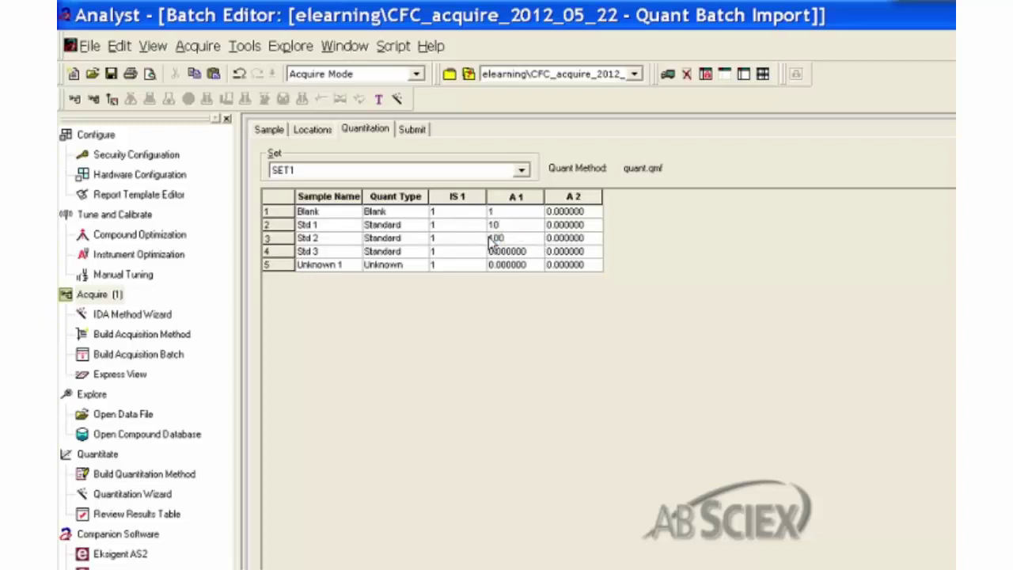
pyautogui.click(535, 251)
pyautogui.write('1000')
pyautogui.click(535, 265)
pyautogui.write('10000')
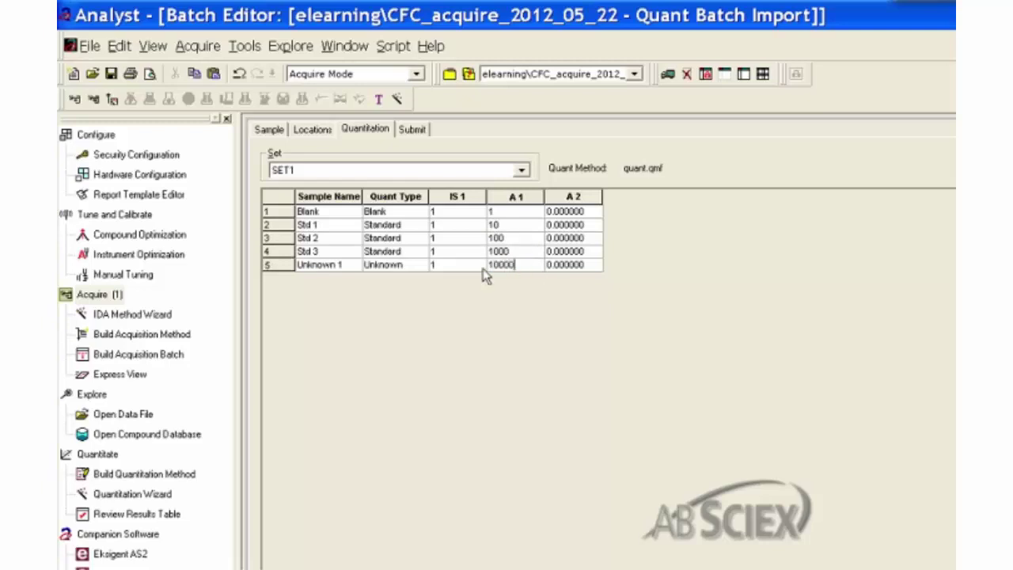
pyautogui.click(520, 196)
pyautogui.click(573, 196)
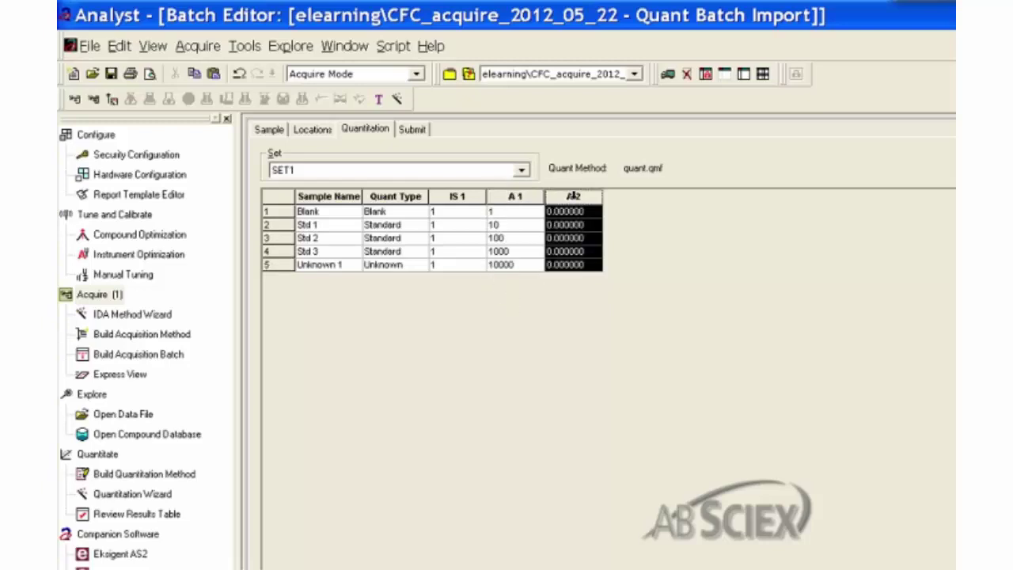
pyautogui.write('1.000000 10.000000 100.000000 1000.000000 10000.00000')
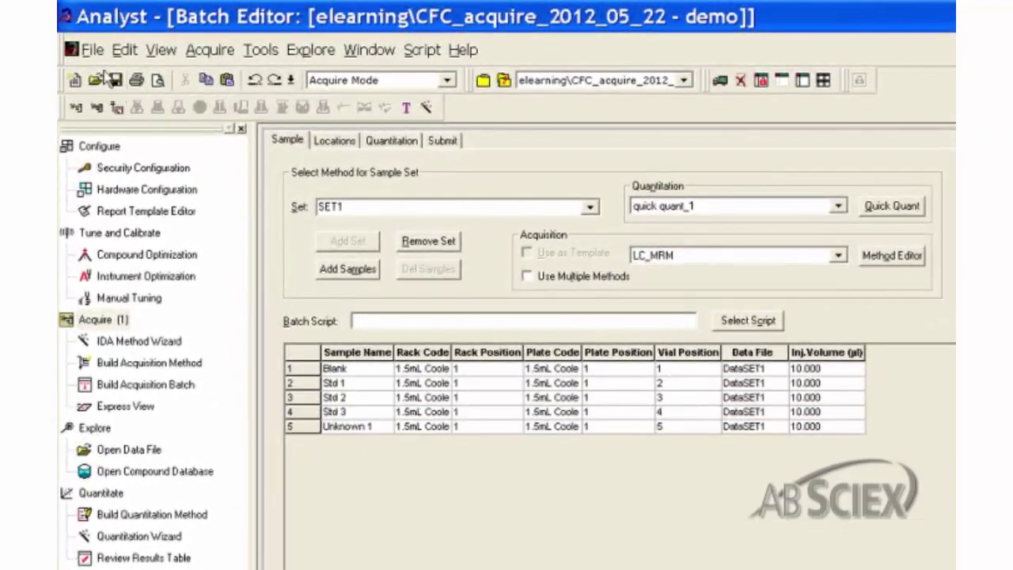
# - Save the acquisition batch as demo_1 with File > Save As
pyautogui.click(92, 50)
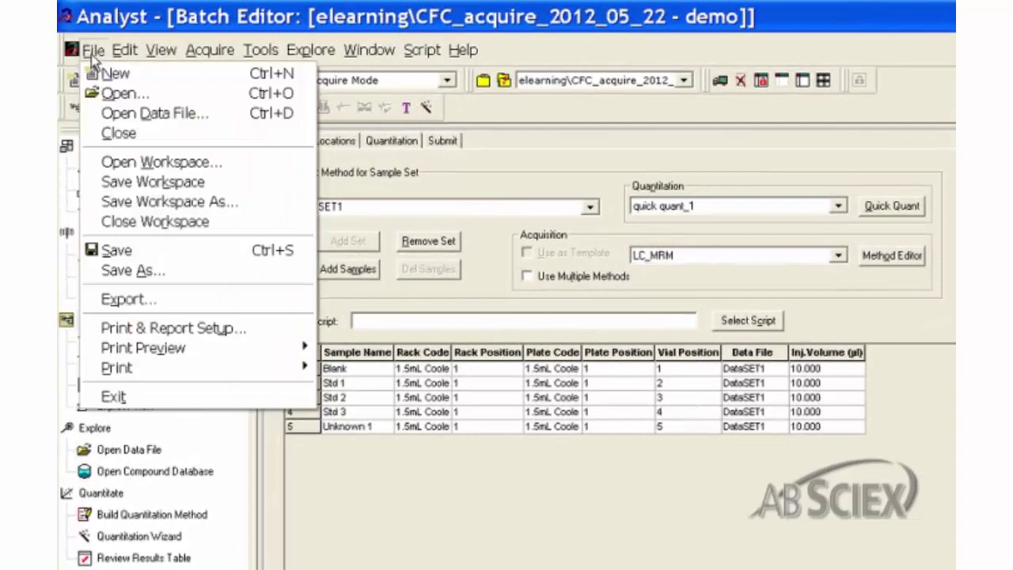
pyautogui.click(117, 250)
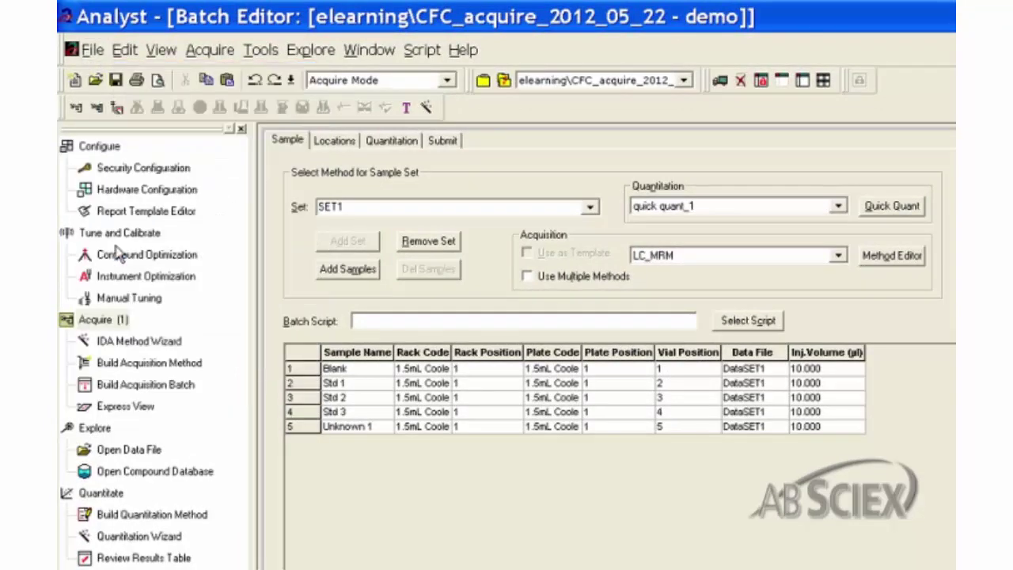
pyautogui.click(90, 54)
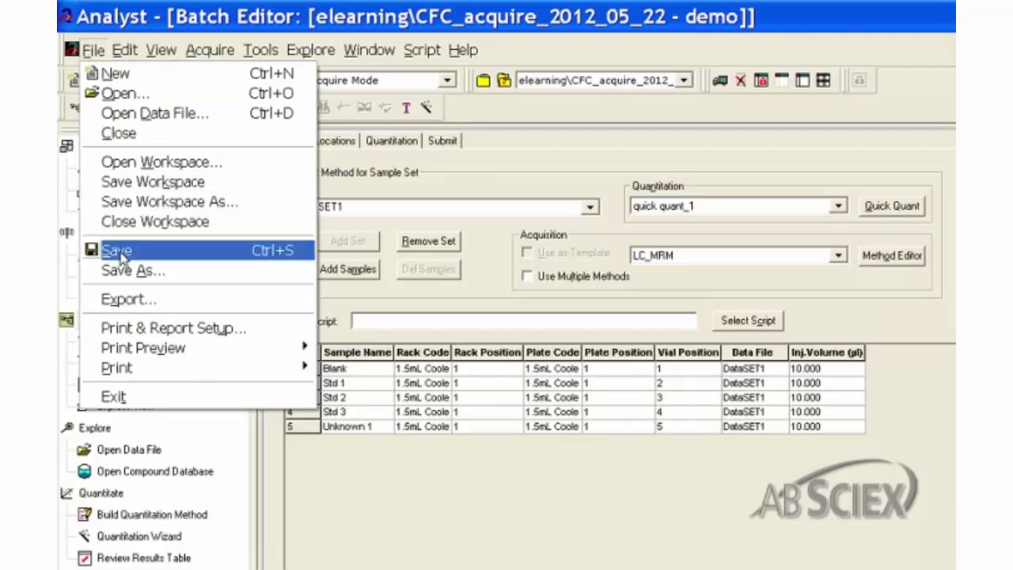
pyautogui.click(121, 270)
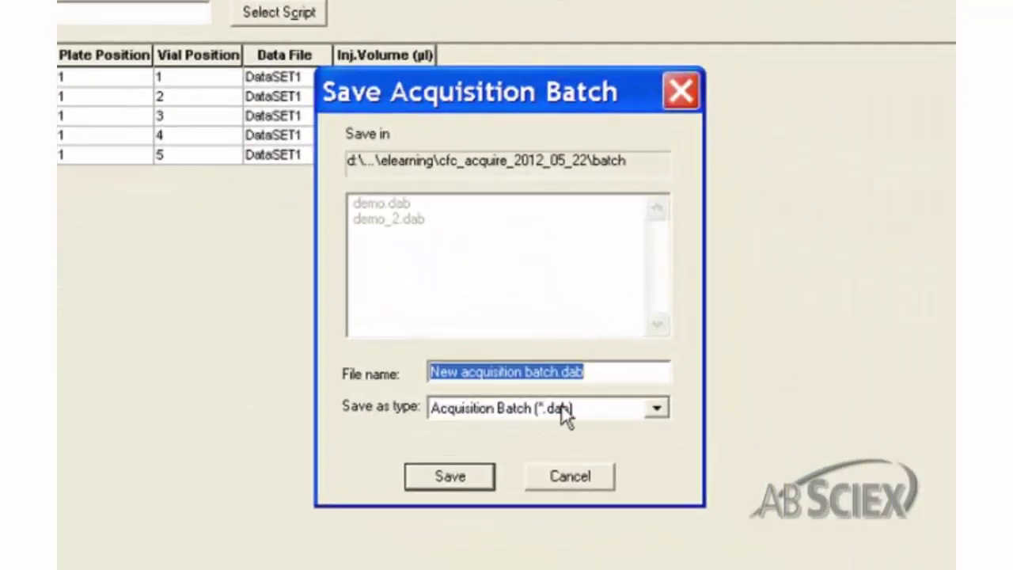
pyautogui.write('de')
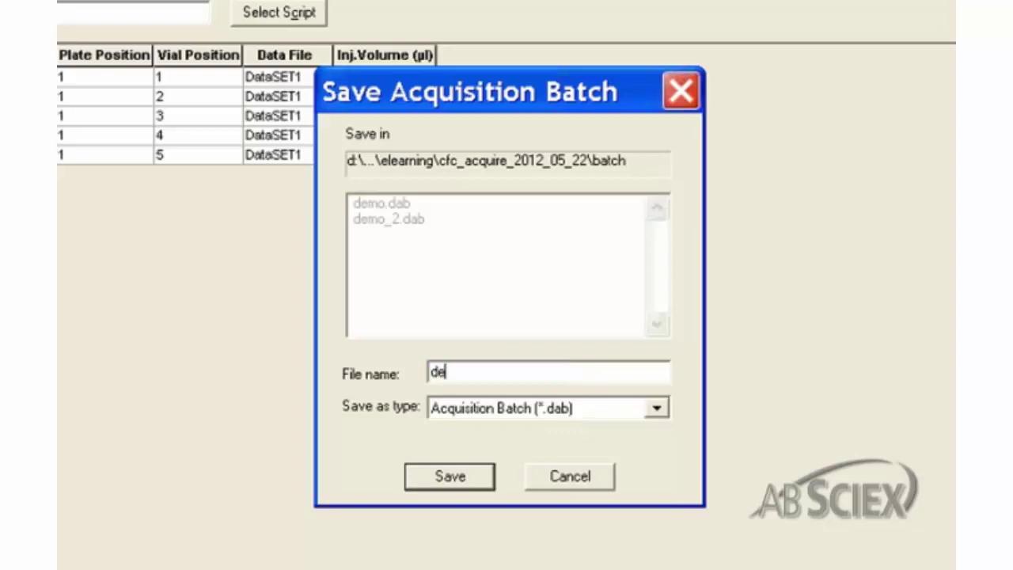
pyautogui.write('mo_1')
pyautogui.click(443, 473)
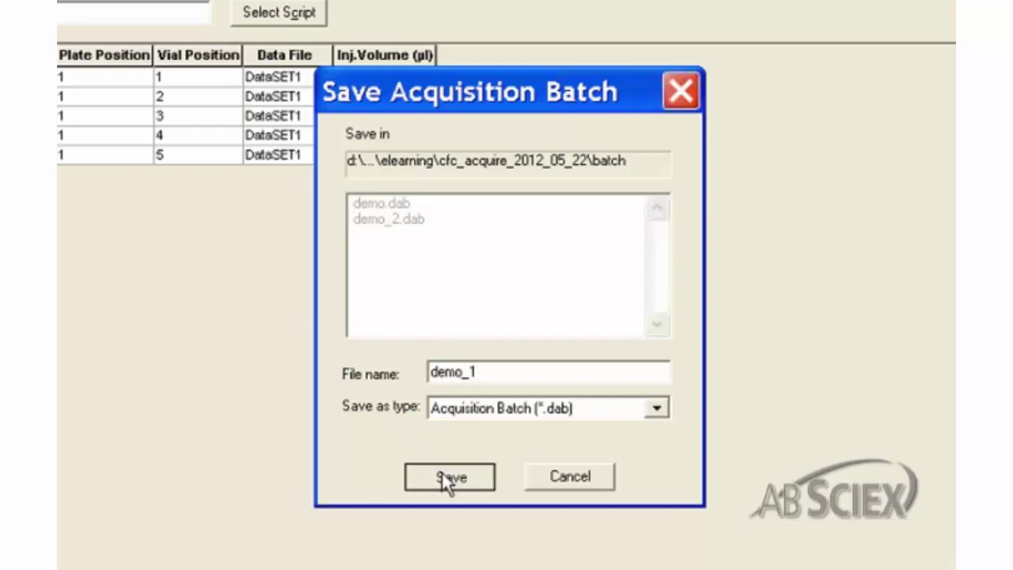